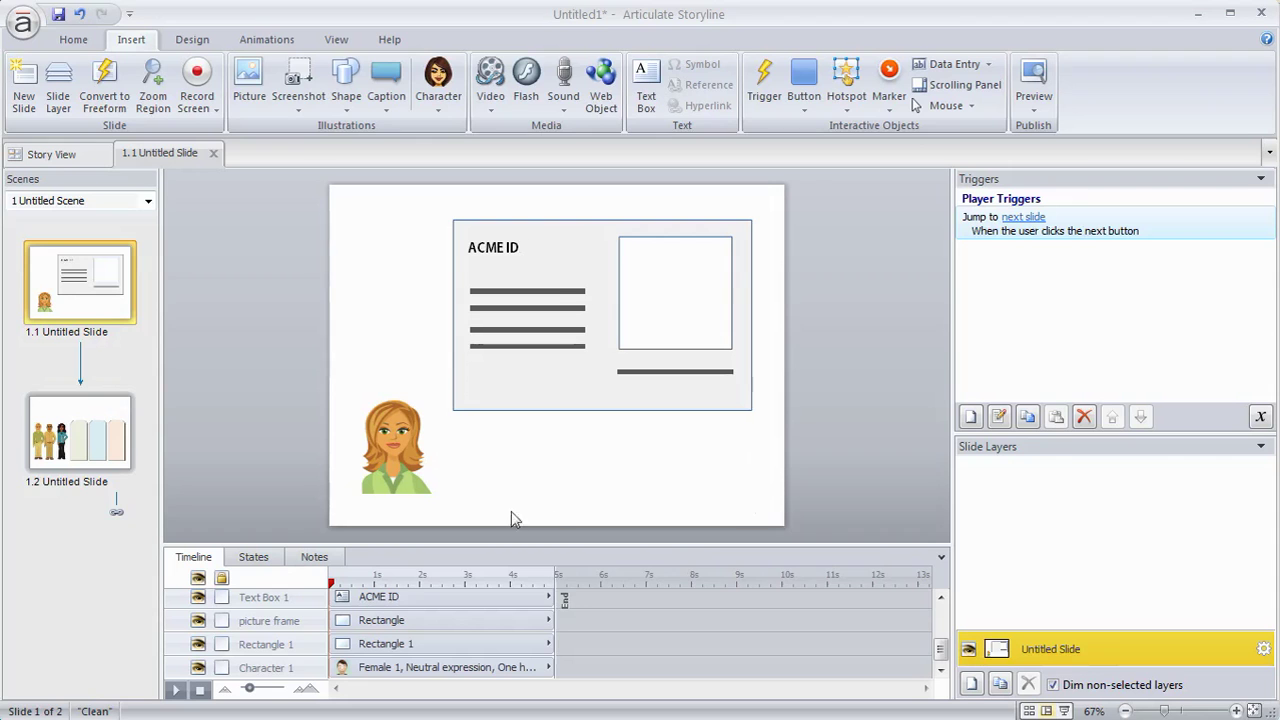
Select the Female 1 character on slide 1.1 and drag her onto the ID card's photo box.
{"action": "left_click", "coordinate": [396, 465]}
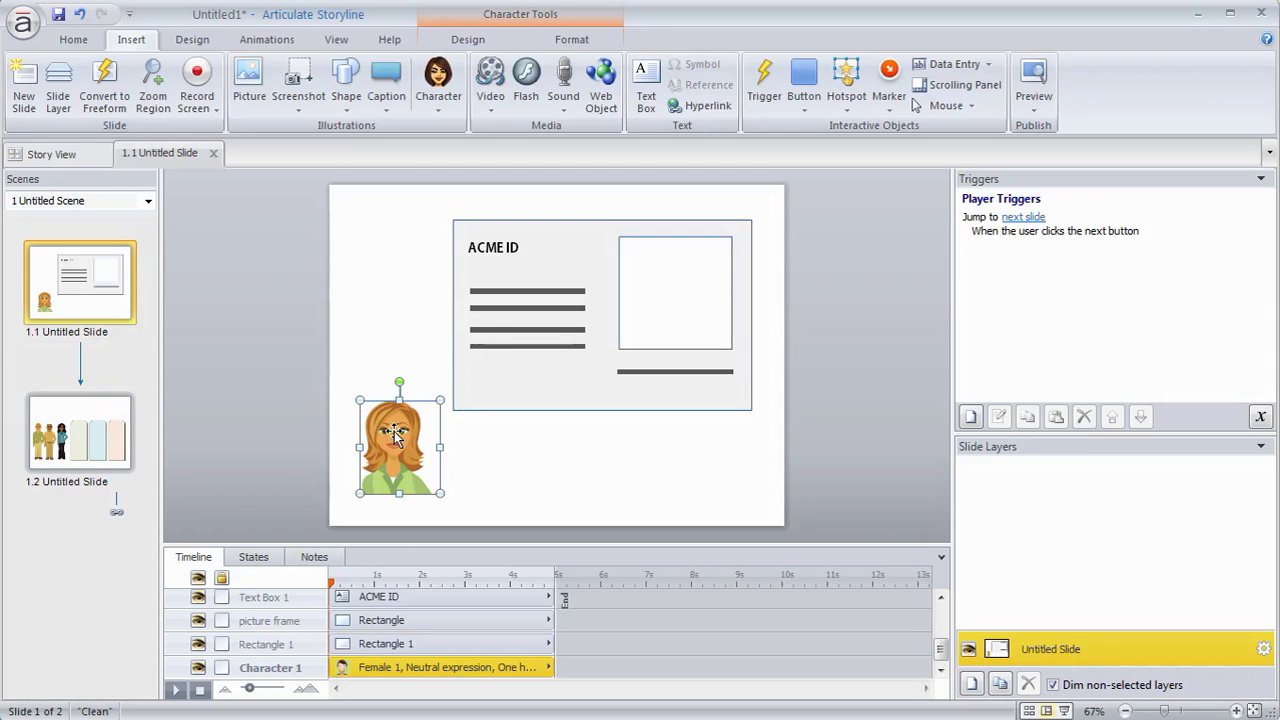
{"action": "mouse_move", "coordinate": [395, 432]}
{"action": "left_mouse_down"}
{"action": "mouse_move", "coordinate": [641, 396]}
{"action": "mouse_move", "coordinate": [676, 274]}
{"action": "mouse_move", "coordinate": [660, 266]}
{"action": "mouse_move", "coordinate": [670, 274]}
{"action": "mouse_move", "coordinate": [396, 437]}
{"action": "left_mouse_up"}
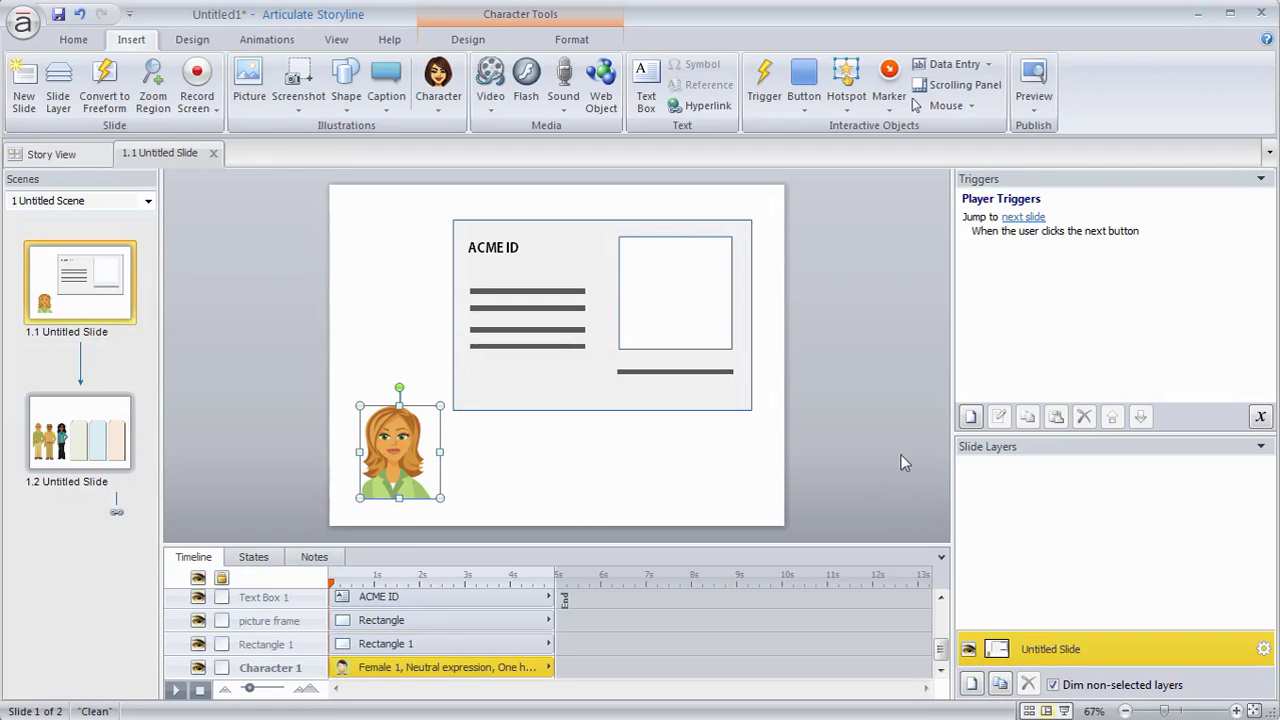
Add a 'Change state of' trigger on Character 1, fired when she is dropped on the picture frame.
{"action": "left_click", "coordinate": [971, 417]}
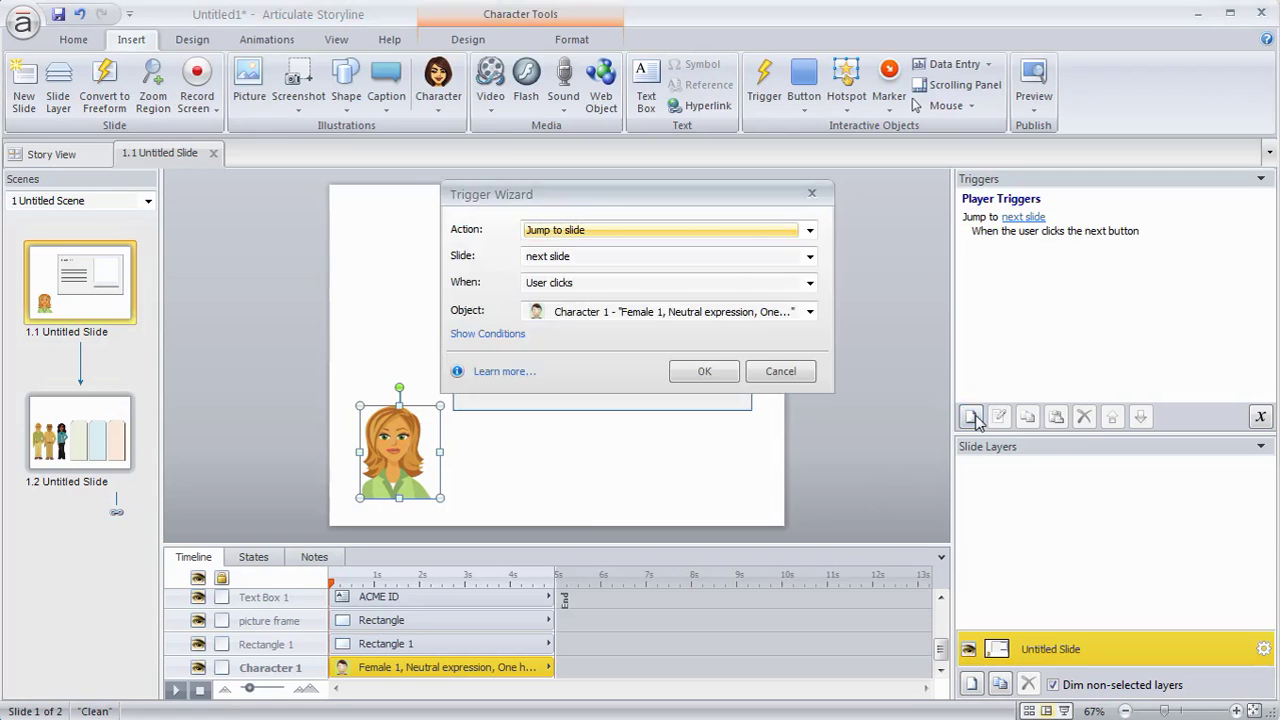
{"action": "left_click_drag", "start_coordinate": [607, 194], "coordinate": [949, 206]}
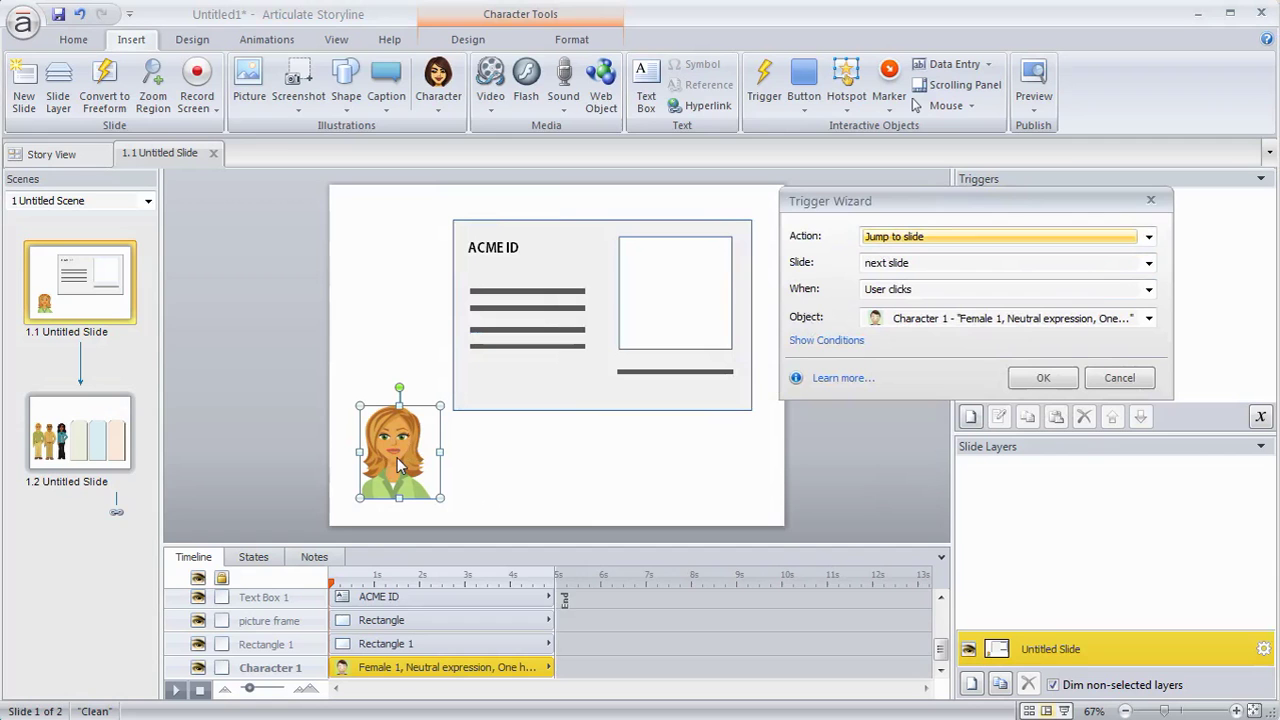
{"action": "left_click", "coordinate": [1149, 240]}
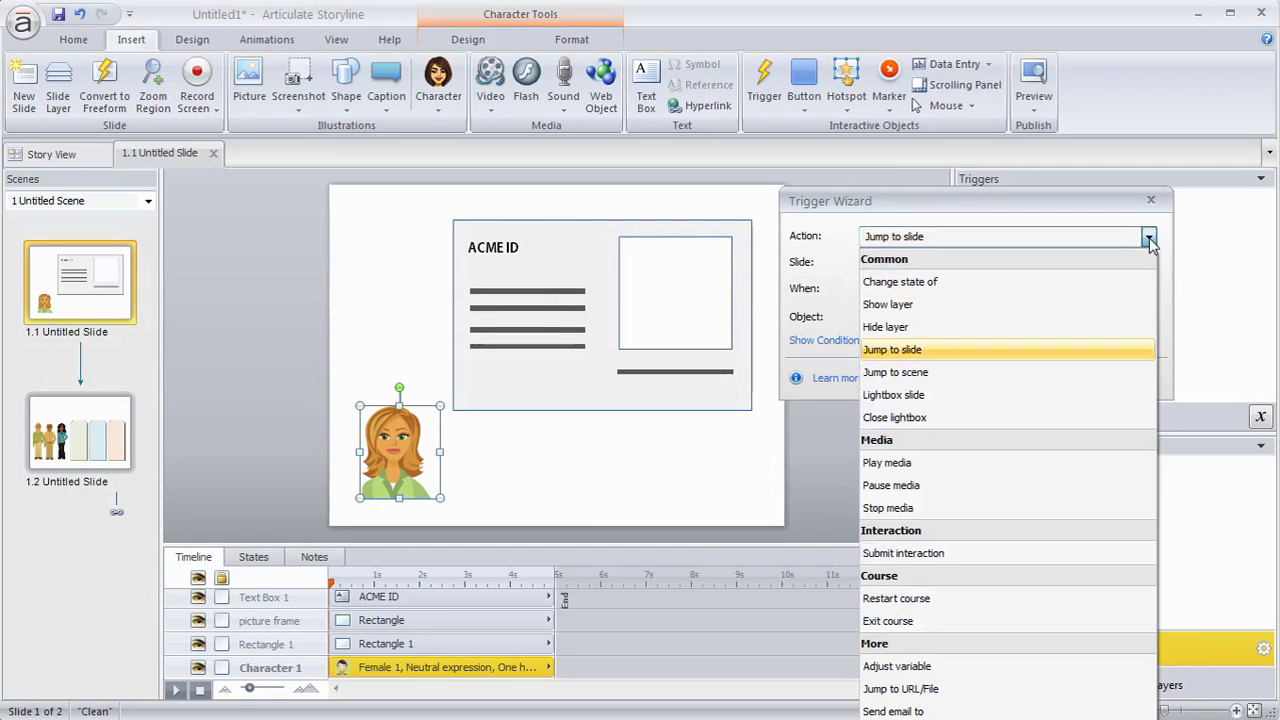
{"action": "left_click", "coordinate": [1000, 288]}
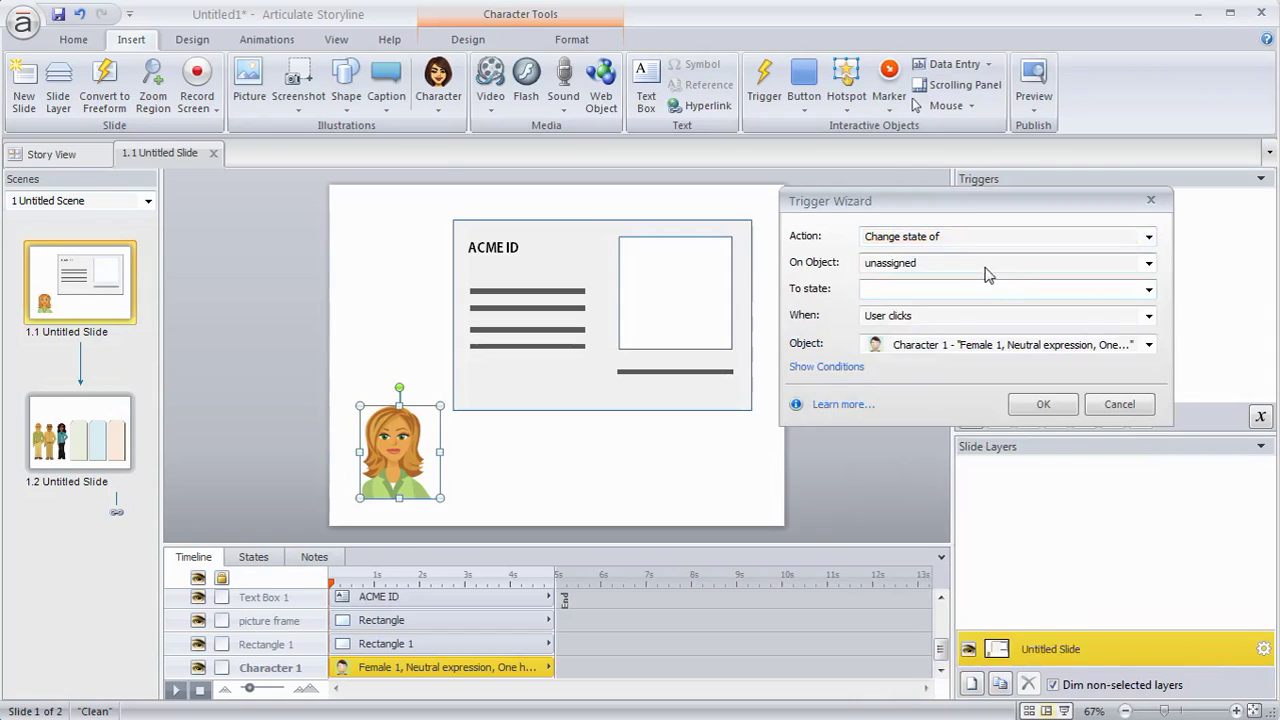
{"action": "left_click", "coordinate": [985, 263]}
{"action": "left_click", "coordinate": [922, 337]}
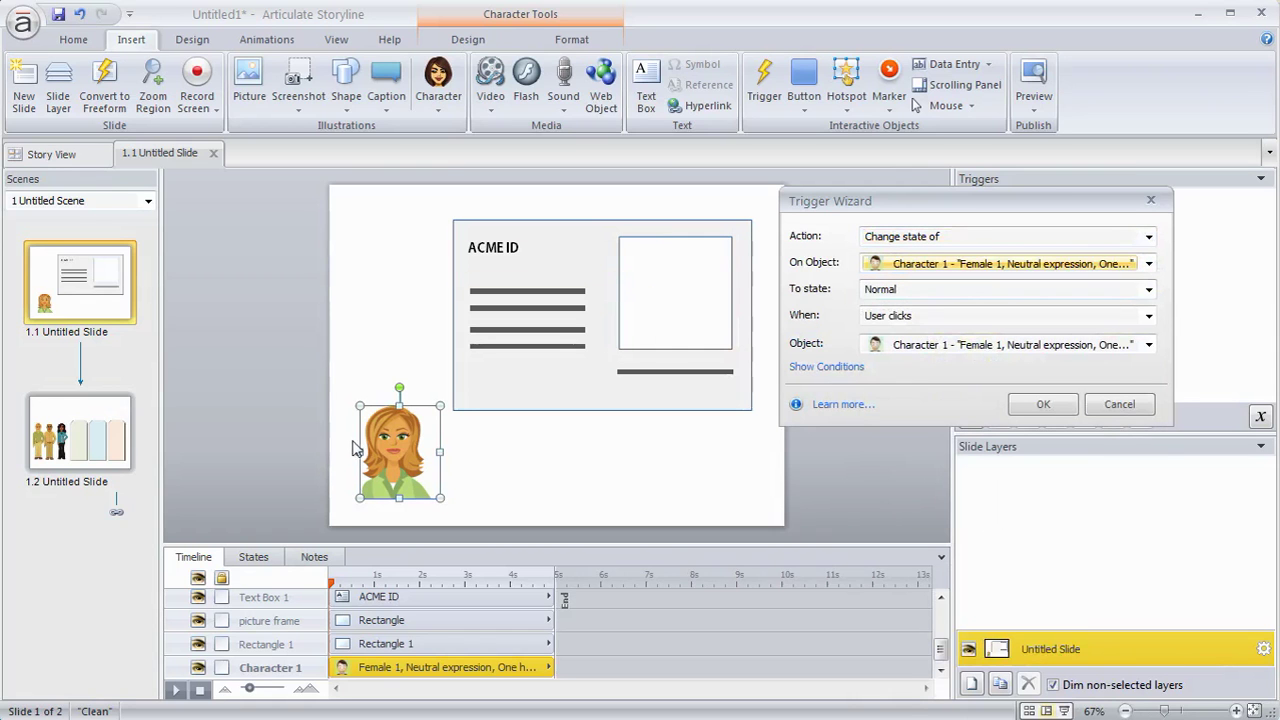
{"action": "left_click", "coordinate": [948, 317]}
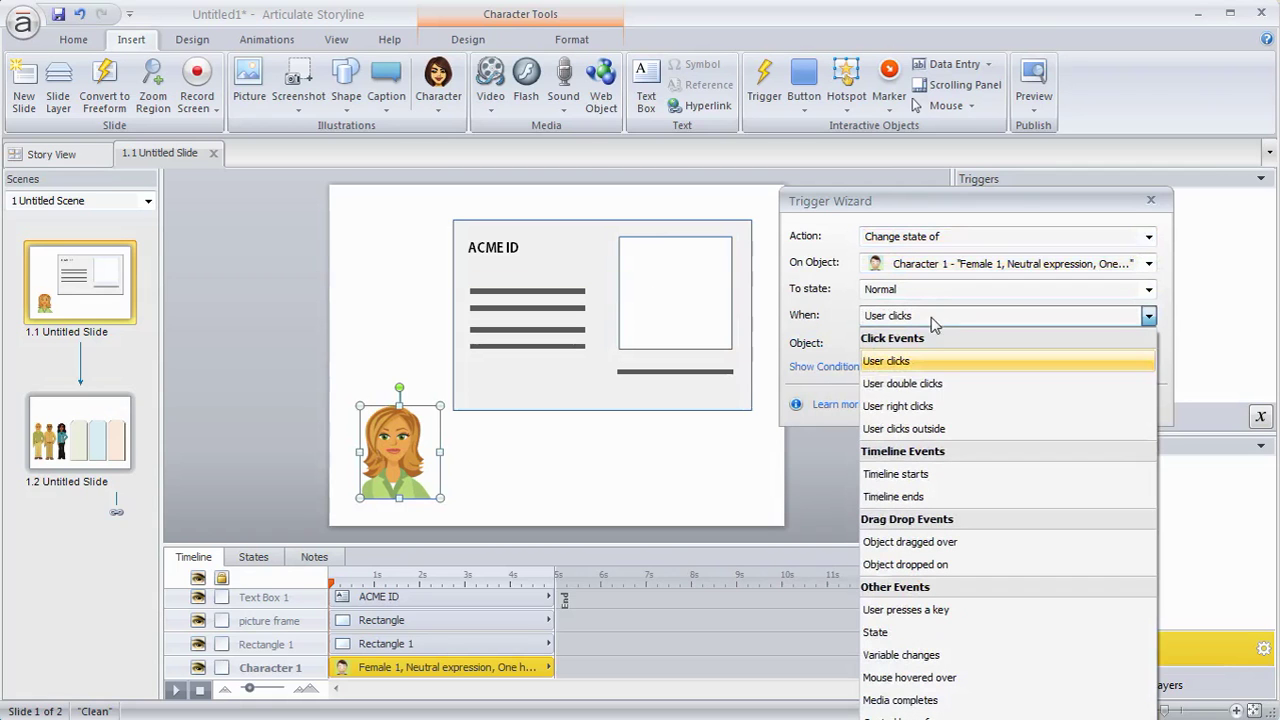
{"action": "left_click", "coordinate": [905, 565]}
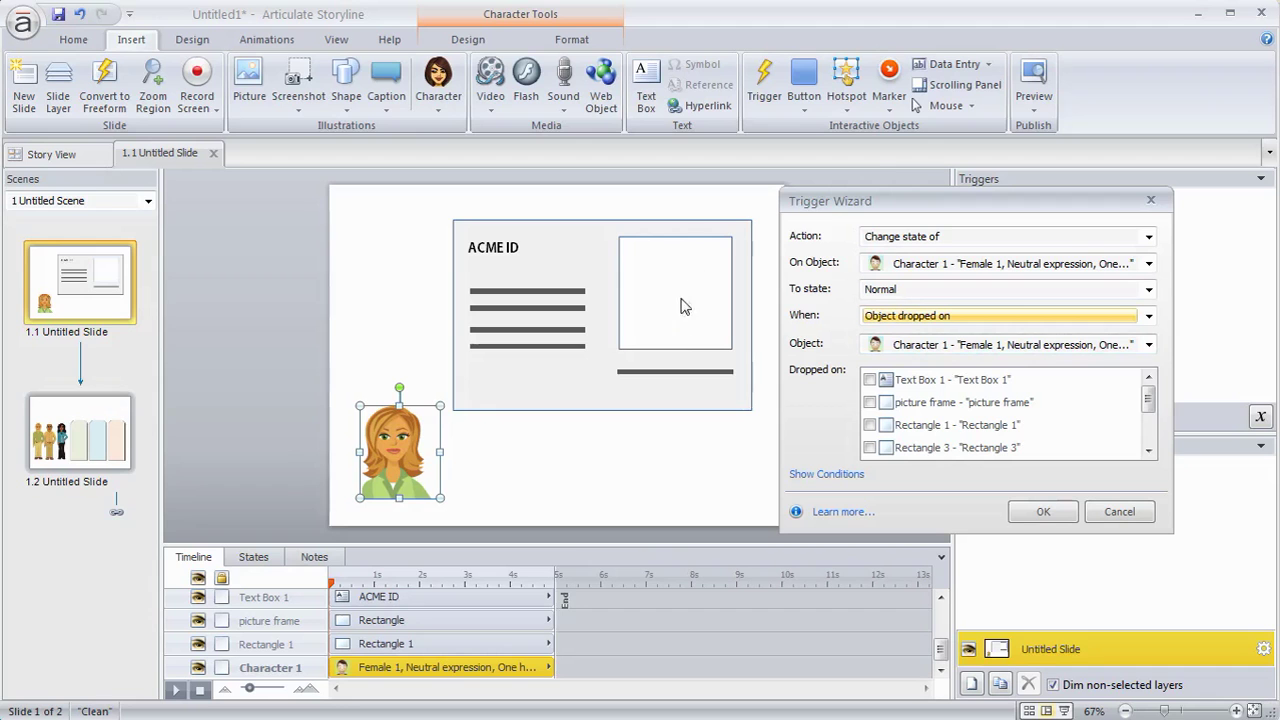
{"action": "left_click", "coordinate": [869, 403]}
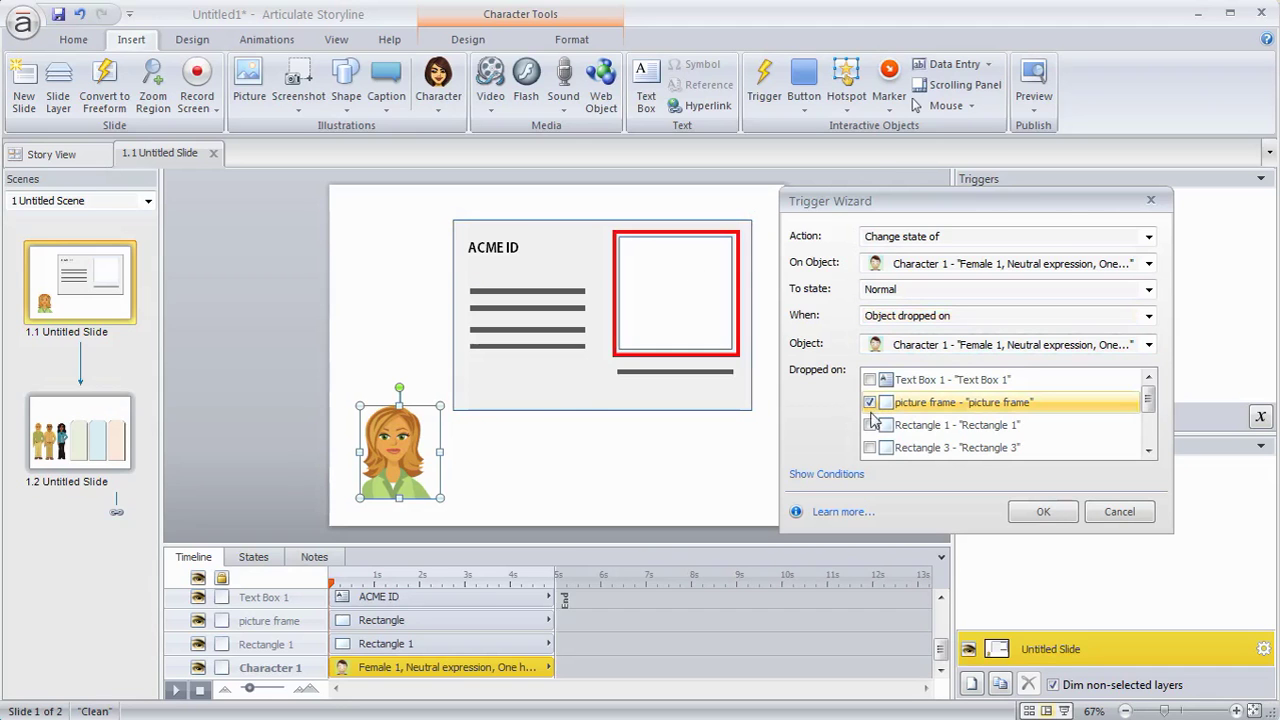
{"action": "left_click", "coordinate": [1043, 512]}
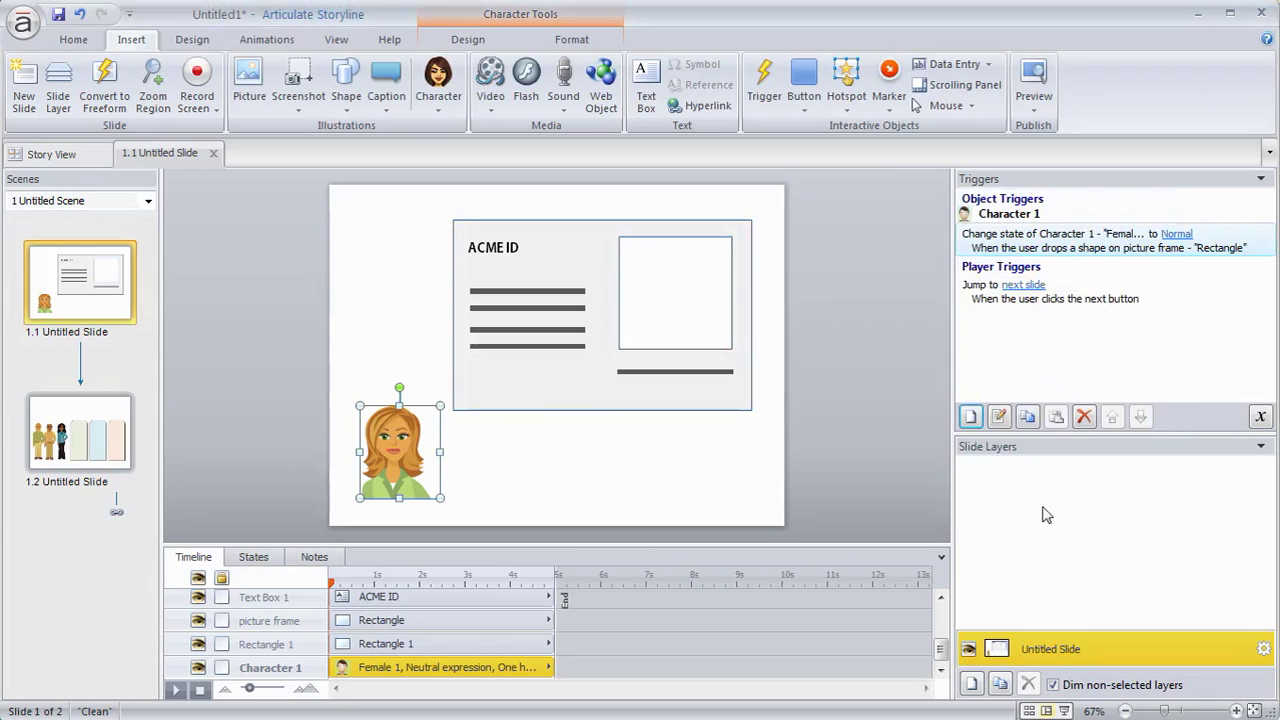
{"action": "left_click", "coordinate": [1038, 112]}
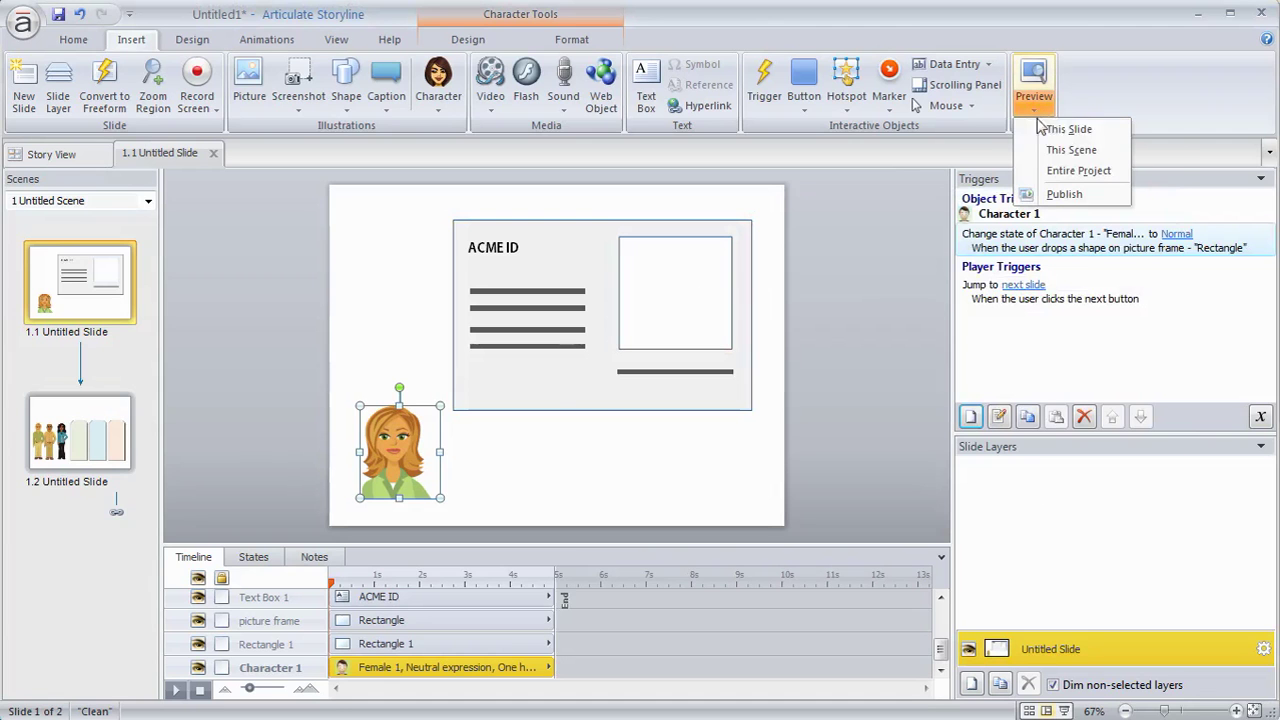
{"action": "left_click", "coordinate": [1052, 133]}
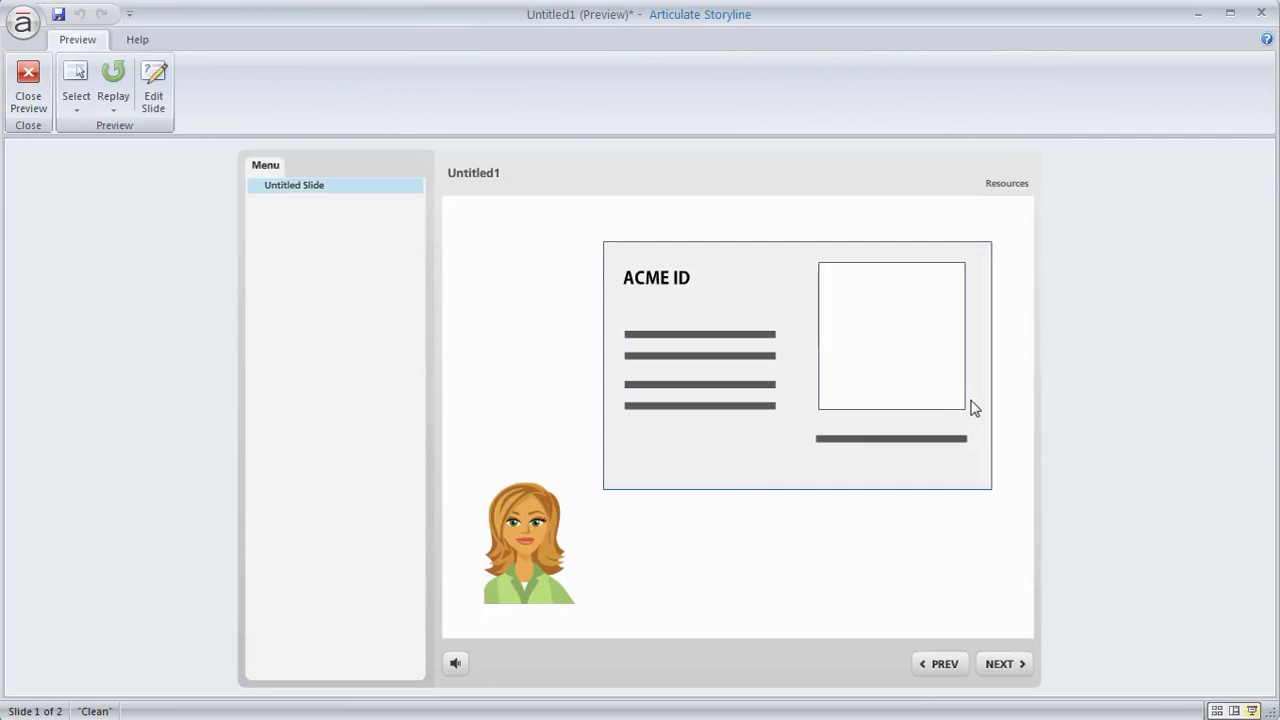
{"action": "left_click_drag", "start_coordinate": [526, 547], "coordinate": [900, 400]}
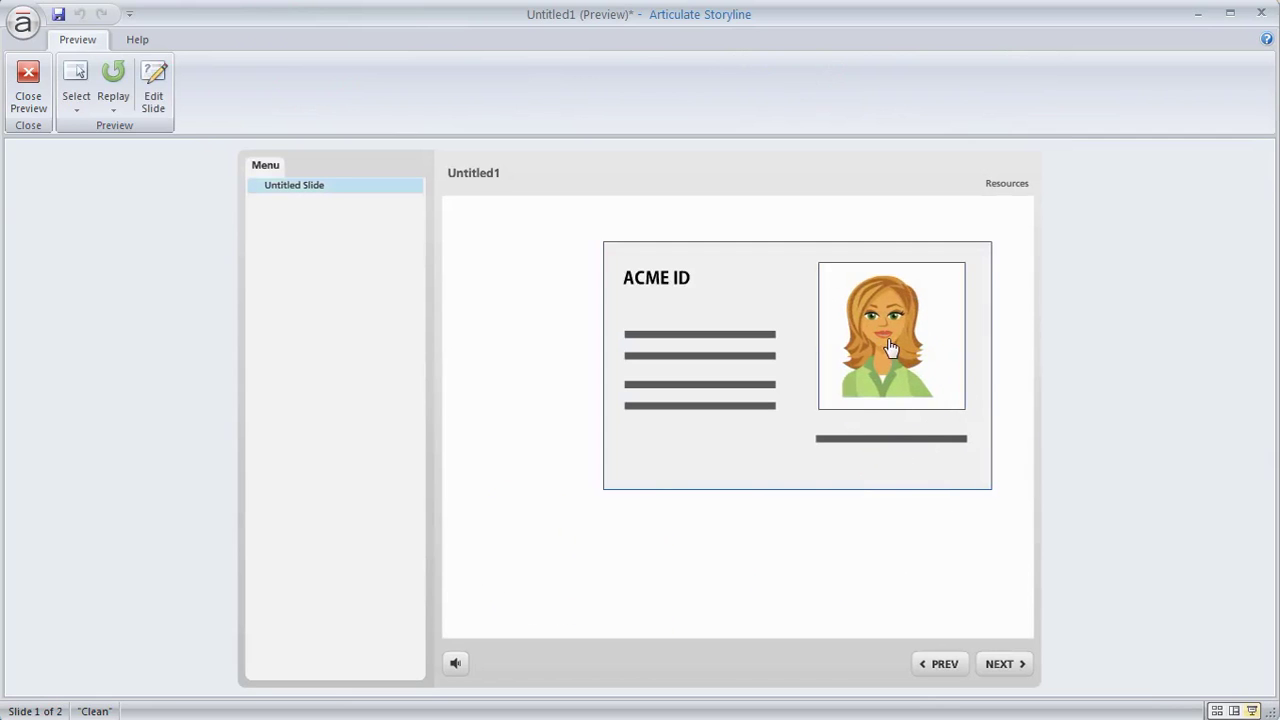
{"action": "left_click_drag", "start_coordinate": [893, 353], "coordinate": [570, 625]}
{"action": "left_click_drag", "start_coordinate": [545, 550], "coordinate": [421, 597]}
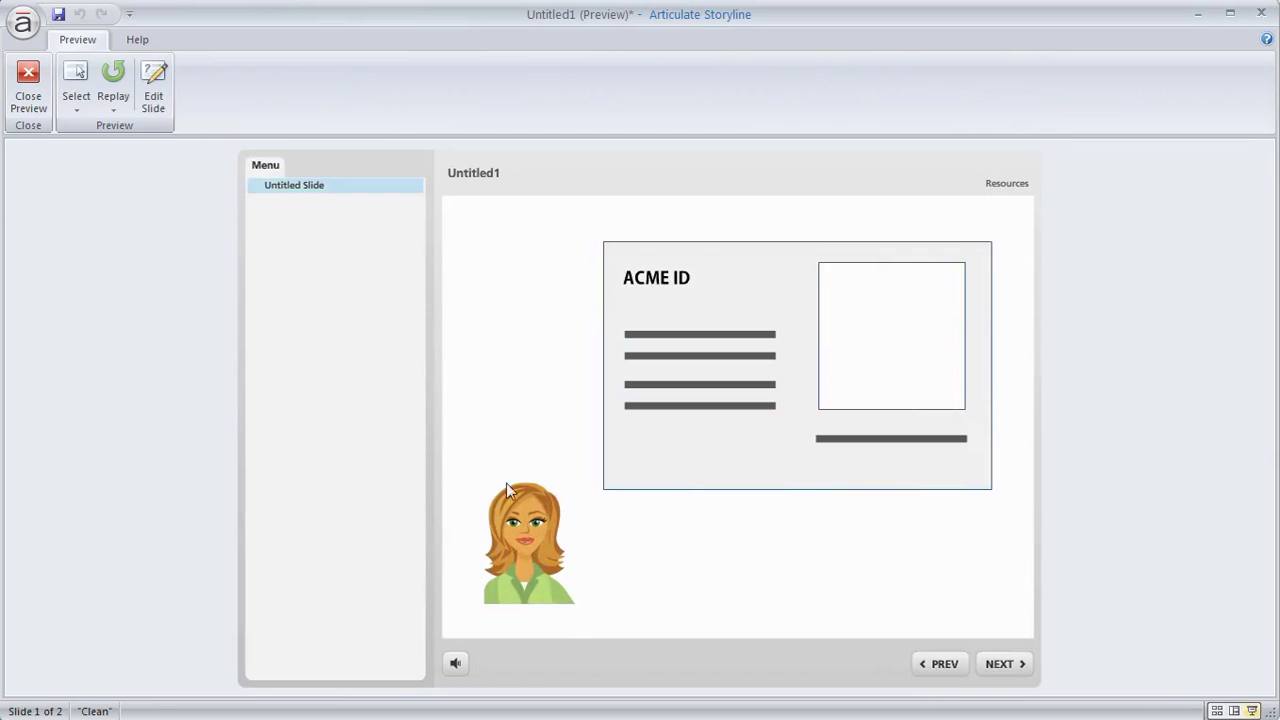
{"action": "left_click", "coordinate": [29, 90]}
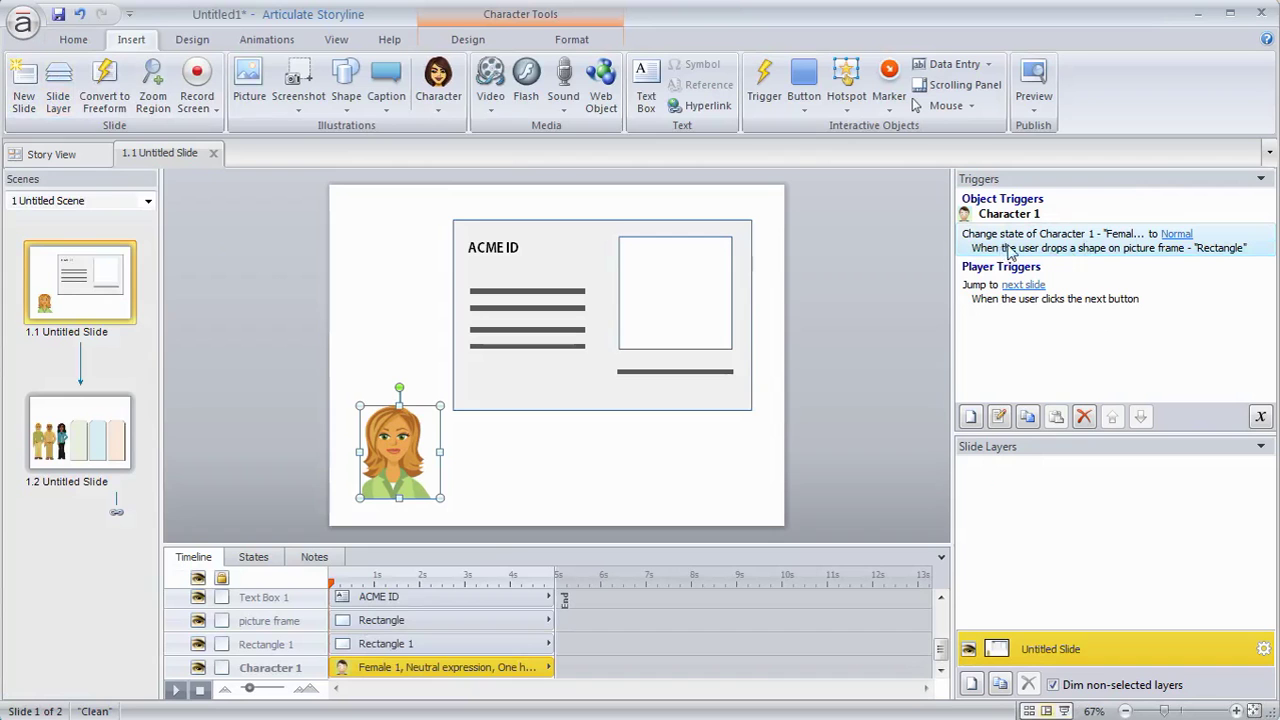
Change the drop trigger's target state from Normal to Happy.
{"action": "left_click", "coordinate": [1182, 236]}
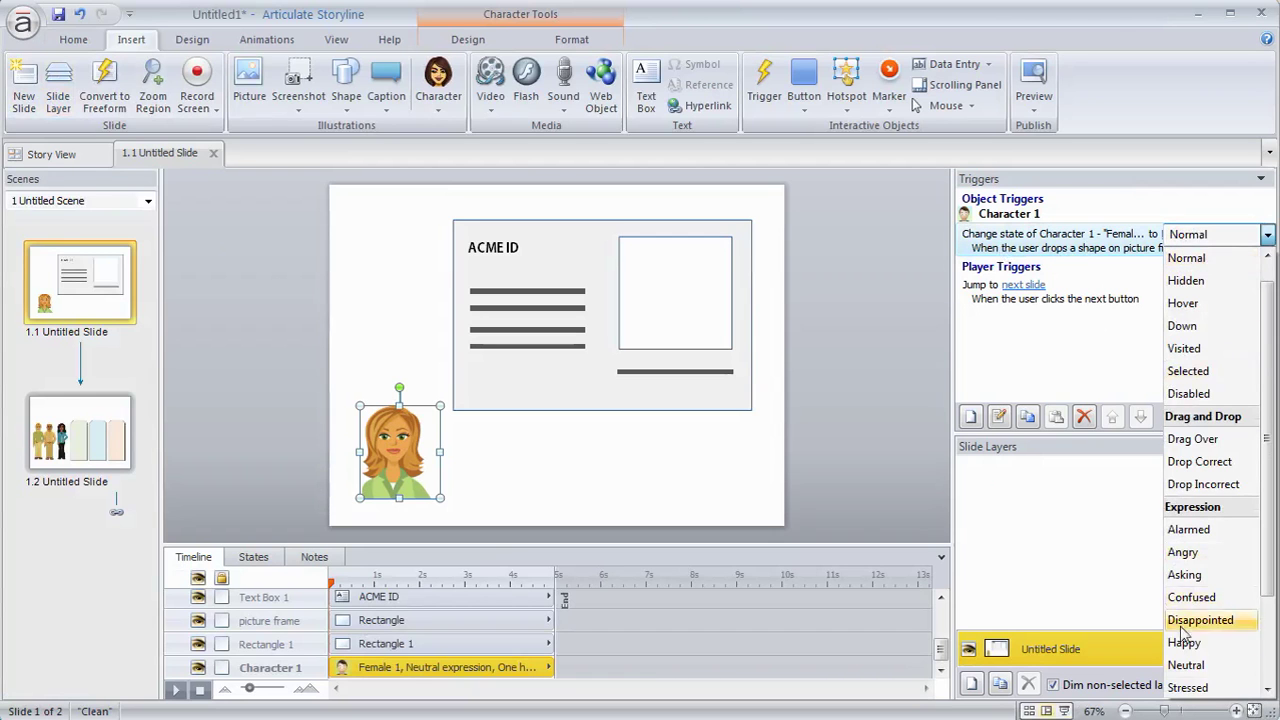
{"action": "scroll", "coordinate": [1195, 615], "scroll_direction": "down", "scroll_amount": 2}
{"action": "left_click", "coordinate": [1186, 530]}
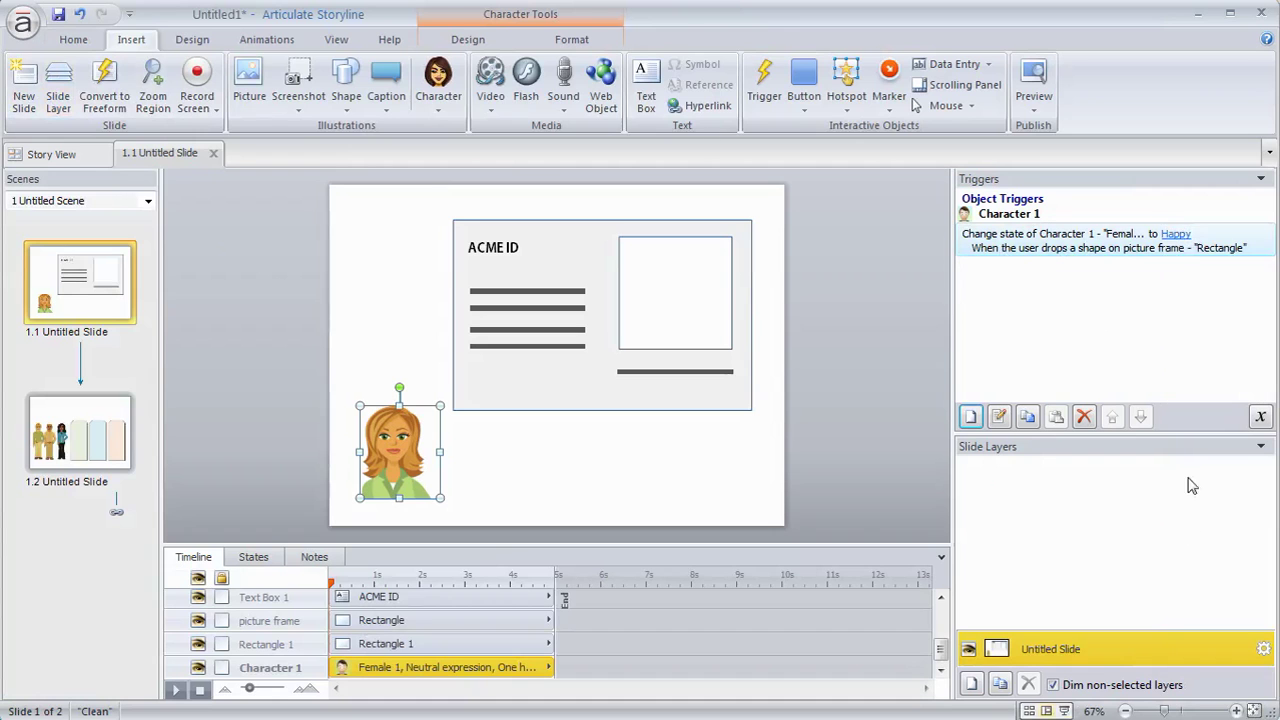
Preview this slide, drag the character onto the ID card, and close the preview.
{"action": "left_click", "coordinate": [1035, 110]}
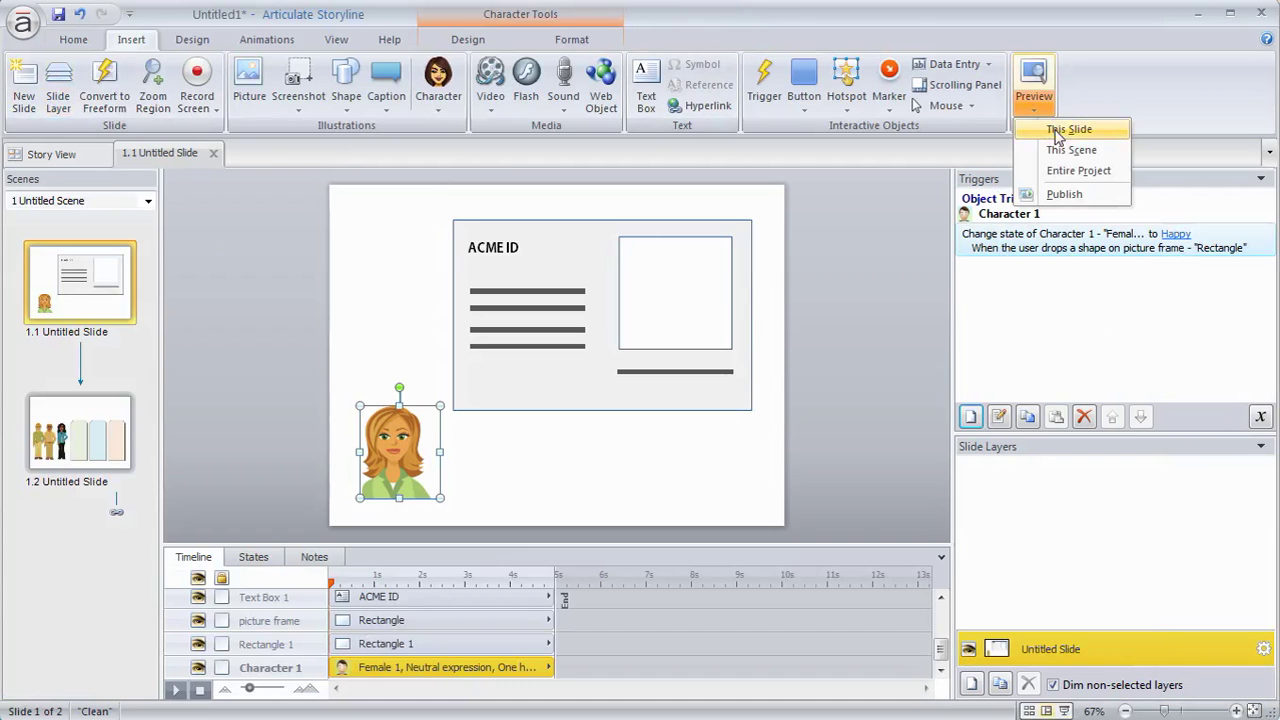
{"action": "left_click", "coordinate": [1062, 130]}
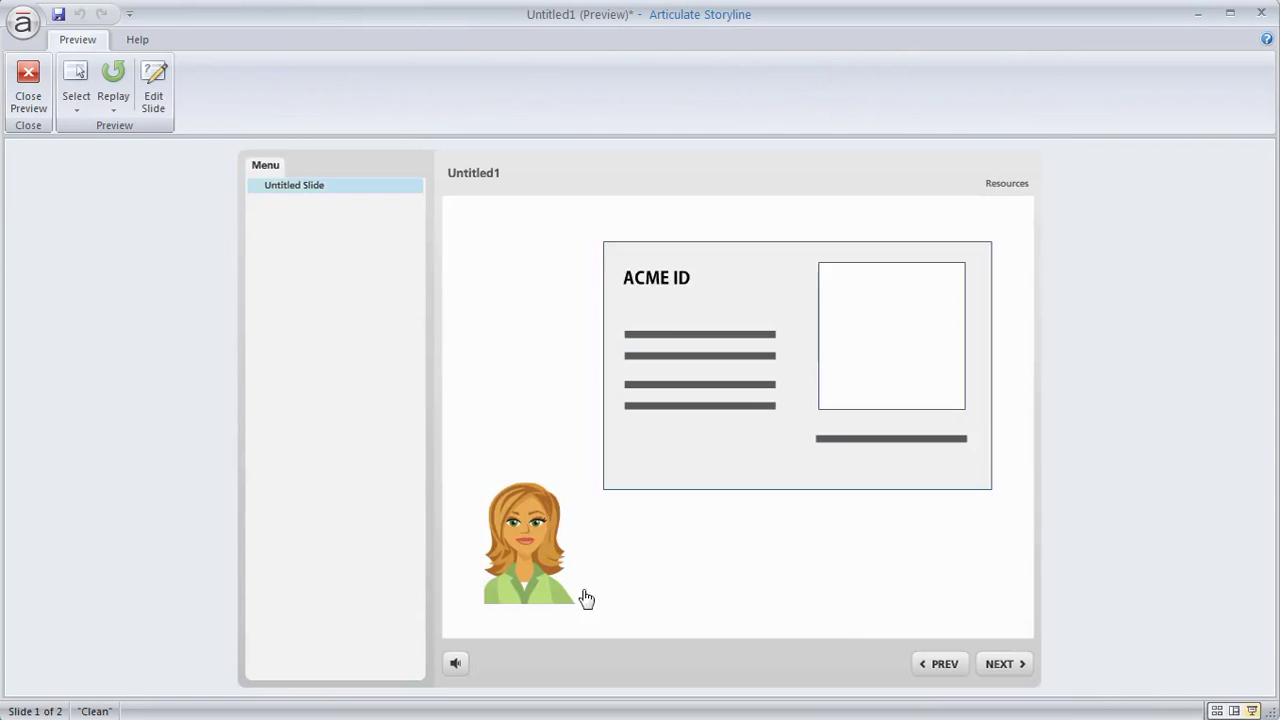
{"action": "left_click_drag", "start_coordinate": [580, 597], "coordinate": [899, 354]}
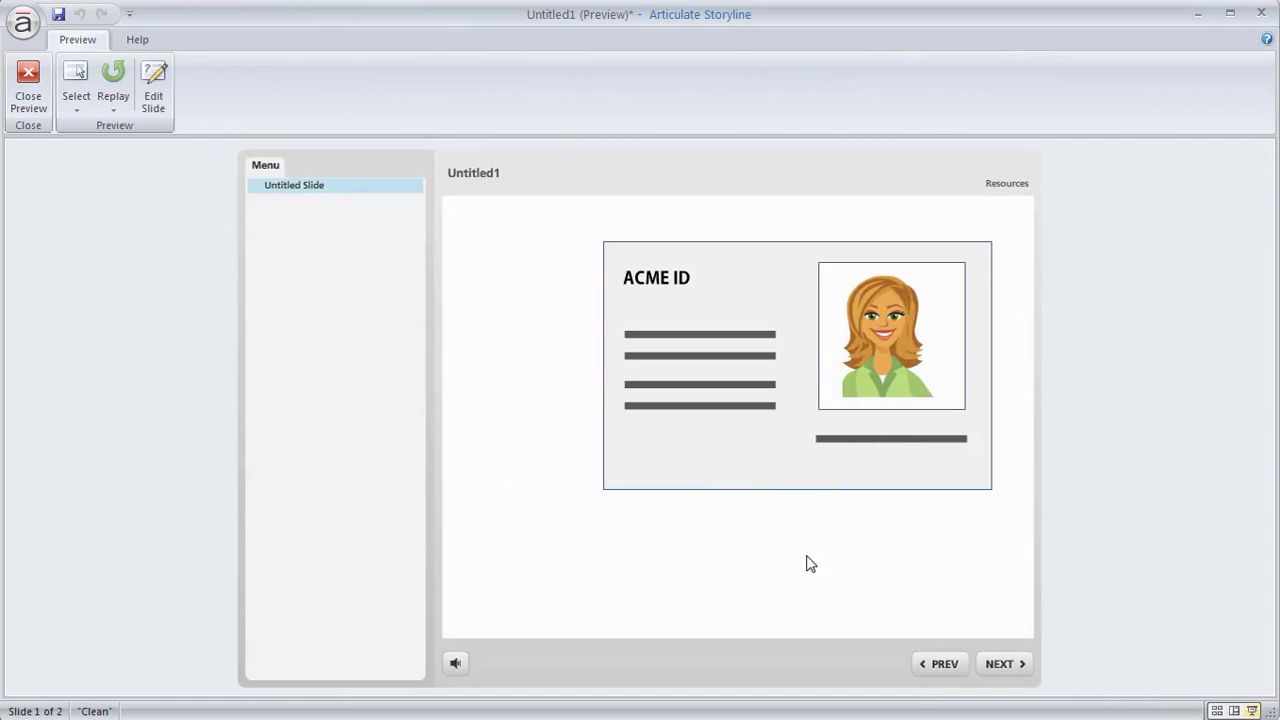
{"action": "left_click", "coordinate": [28, 88]}
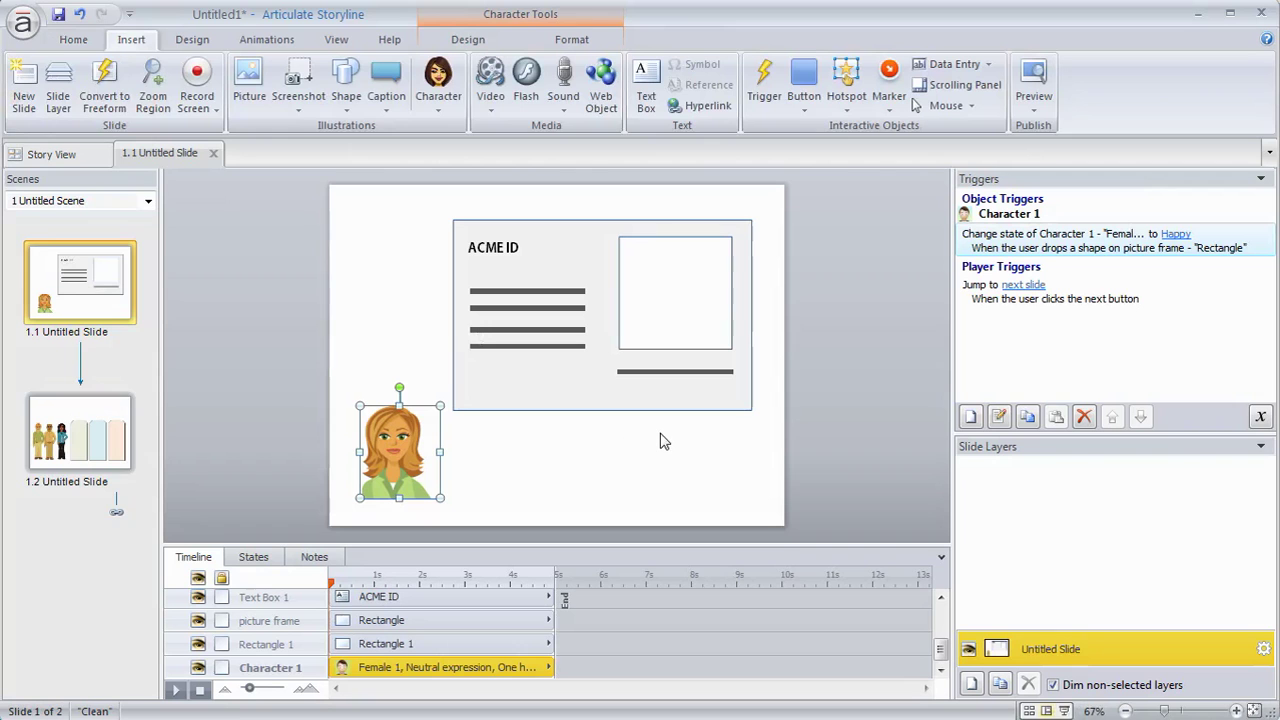
On slide 1.2, convert the slide into a freeform Drag and Drop question.
{"action": "left_click", "coordinate": [86, 416]}
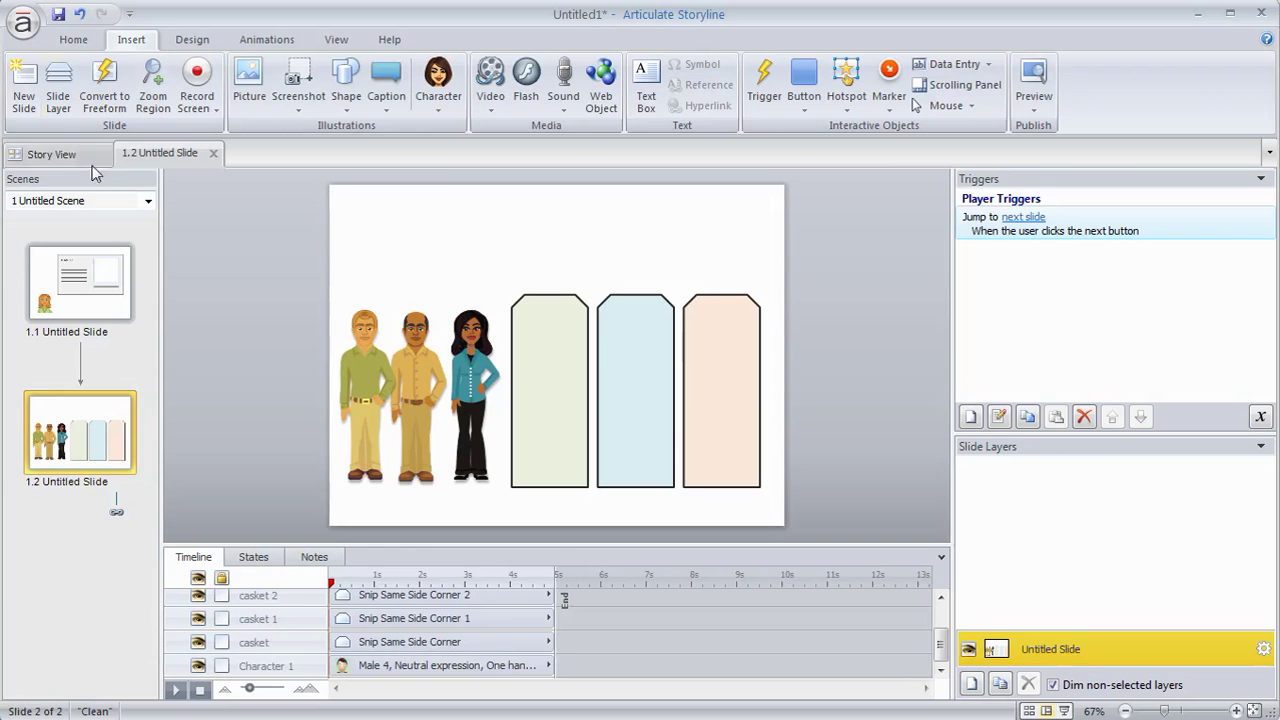
{"action": "left_click", "coordinate": [105, 82]}
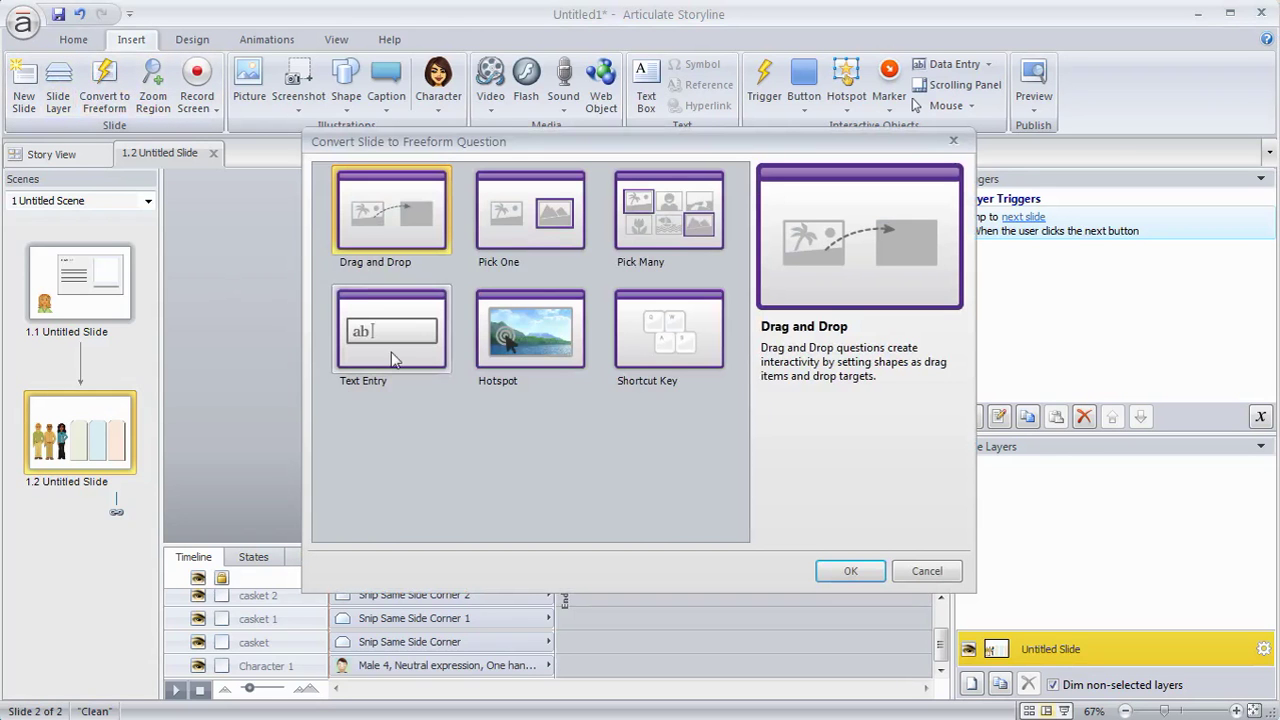
{"action": "left_click", "coordinate": [848, 572]}
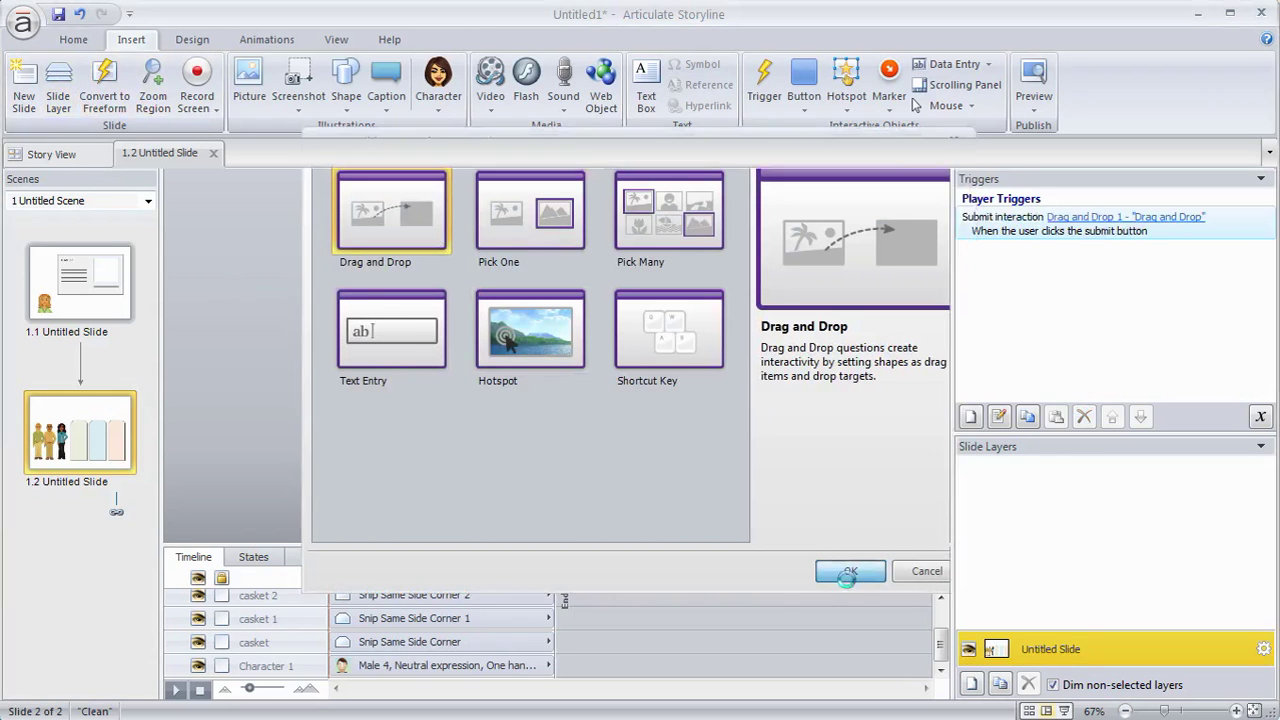
Set Character 1, Character 2 and Character 3 as drag items A, B and C.
{"action": "left_click_drag", "start_coordinate": [988, 113], "coordinate": [962, 59]}
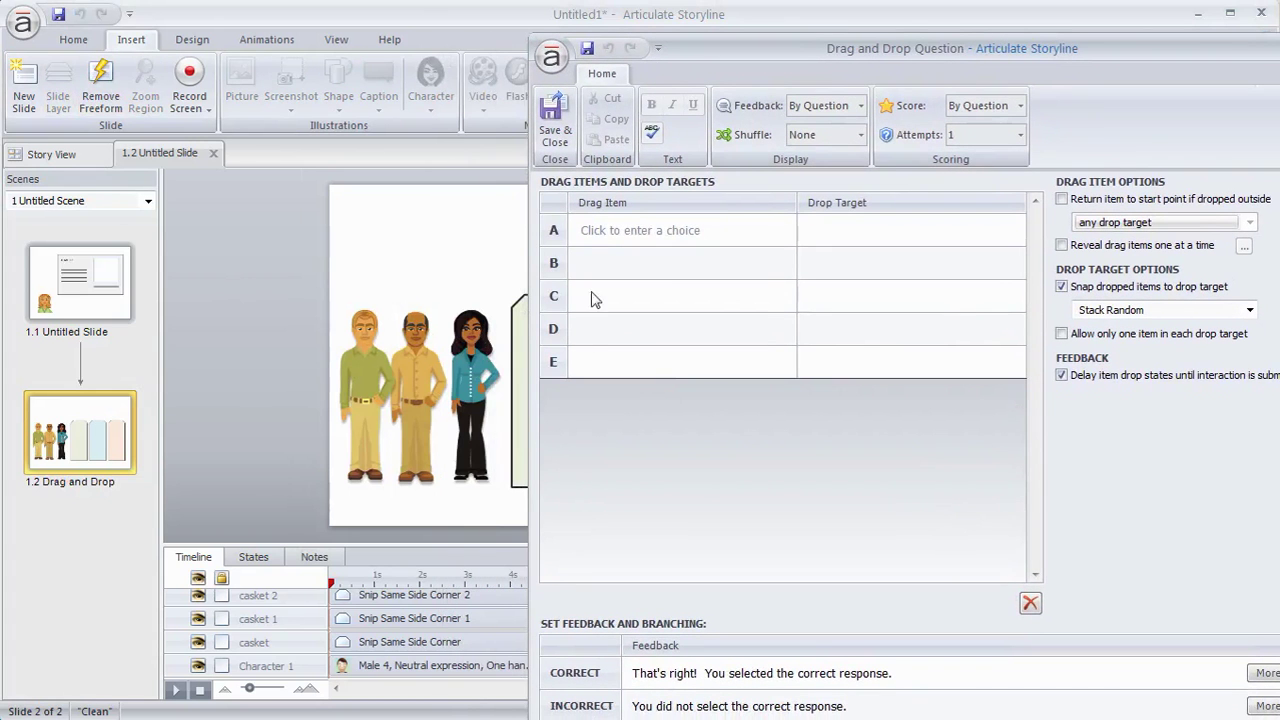
{"action": "left_click", "coordinate": [601, 236]}
{"action": "left_click", "coordinate": [609, 258]}
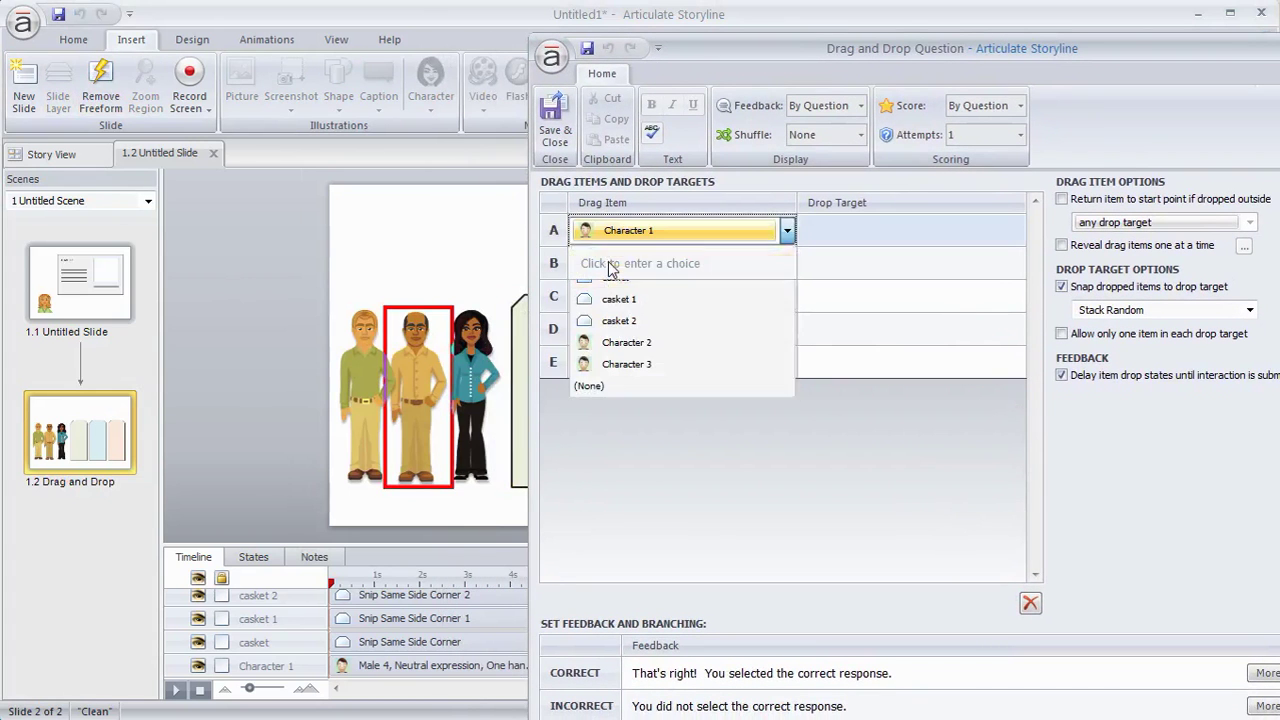
{"action": "left_click", "coordinate": [609, 264]}
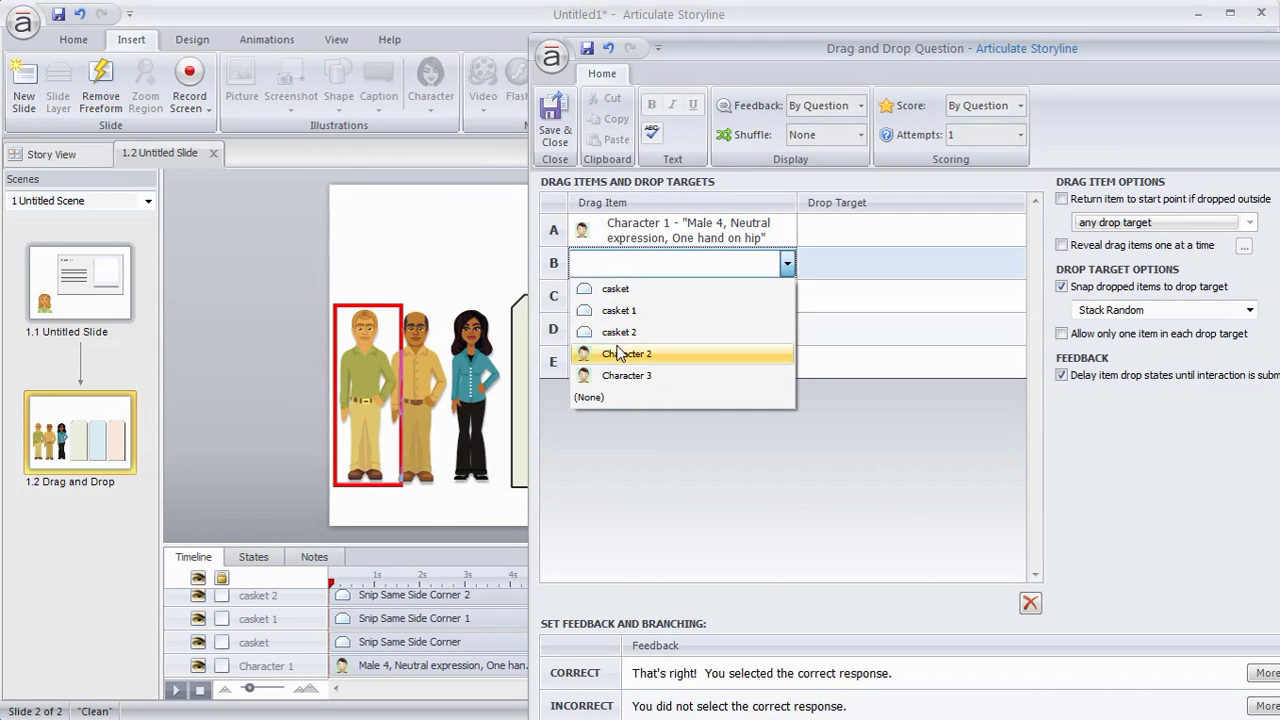
{"action": "left_click", "coordinate": [620, 354]}
{"action": "left_click", "coordinate": [622, 386]}
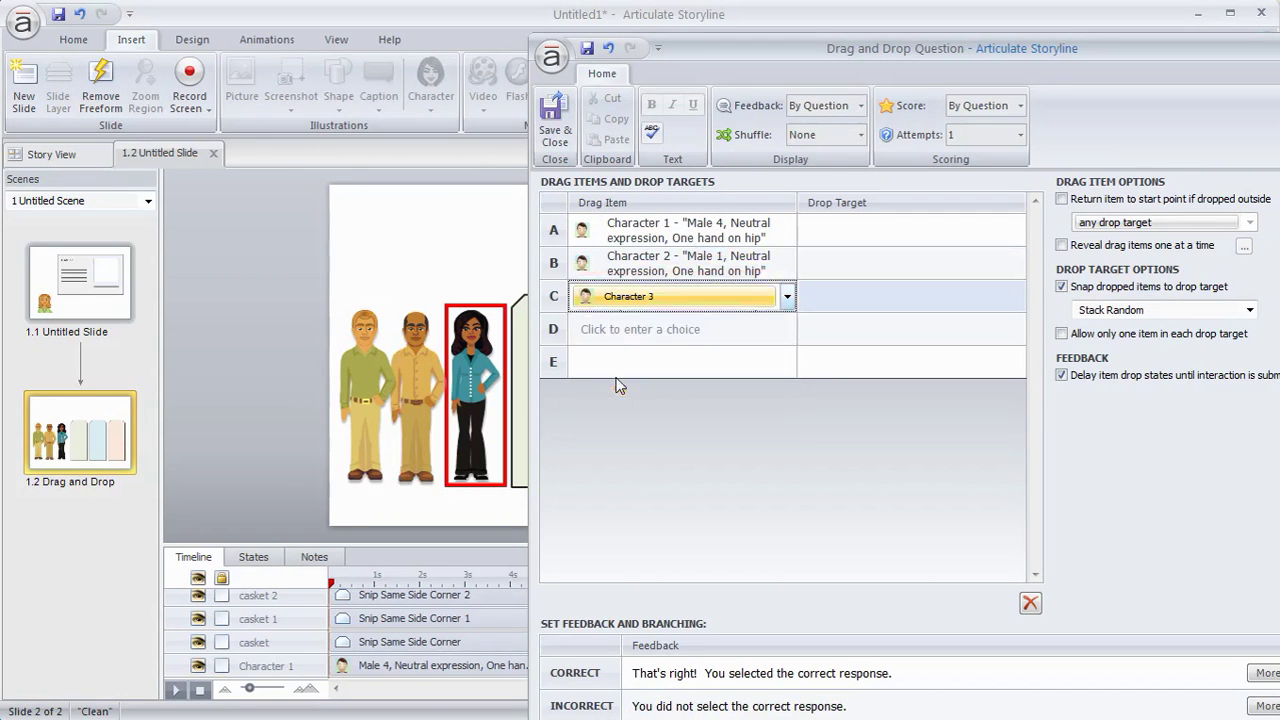
Assign casket, casket 1 and casket 2 as the drop targets for rows A, B and C.
{"action": "left_click", "coordinate": [822, 240]}
{"action": "left_click", "coordinate": [848, 257]}
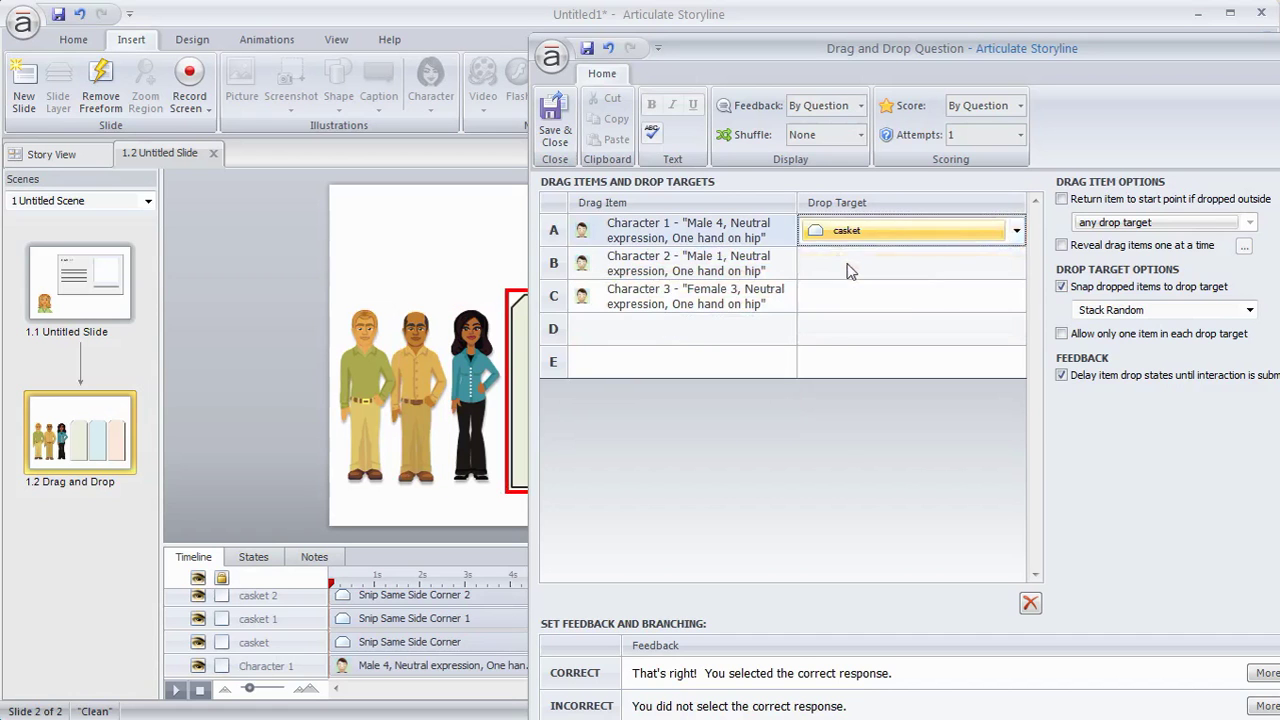
{"action": "left_click", "coordinate": [848, 268]}
{"action": "left_click", "coordinate": [848, 310]}
{"action": "left_click", "coordinate": [840, 303]}
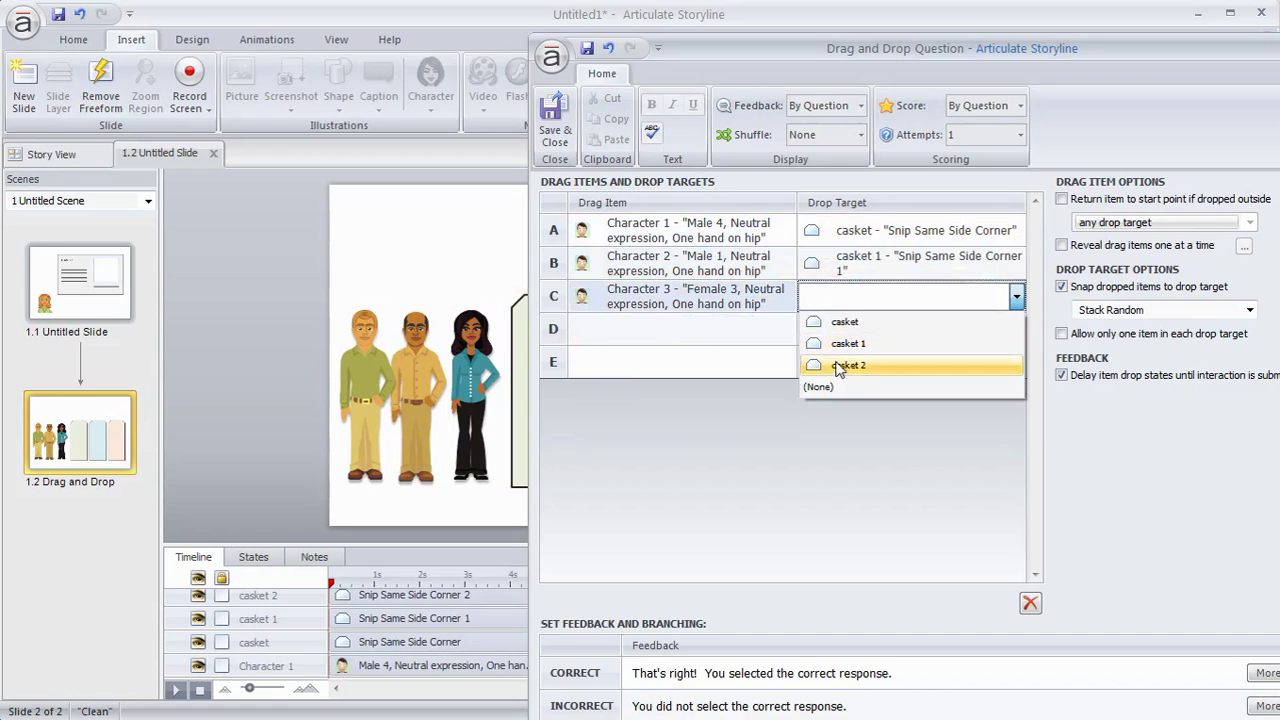
{"action": "left_click", "coordinate": [838, 366]}
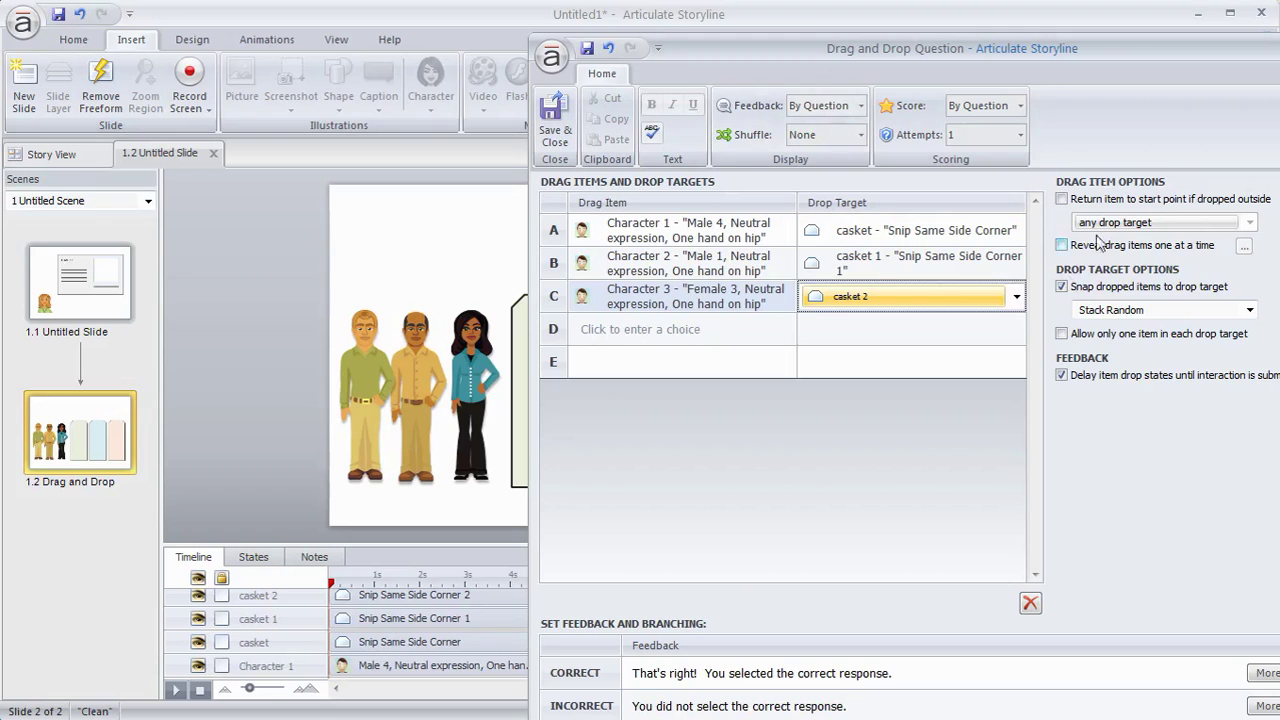
Return items to their start point unless dropped on a correct target, then Save & Close.
{"action": "left_click", "coordinate": [1060, 200]}
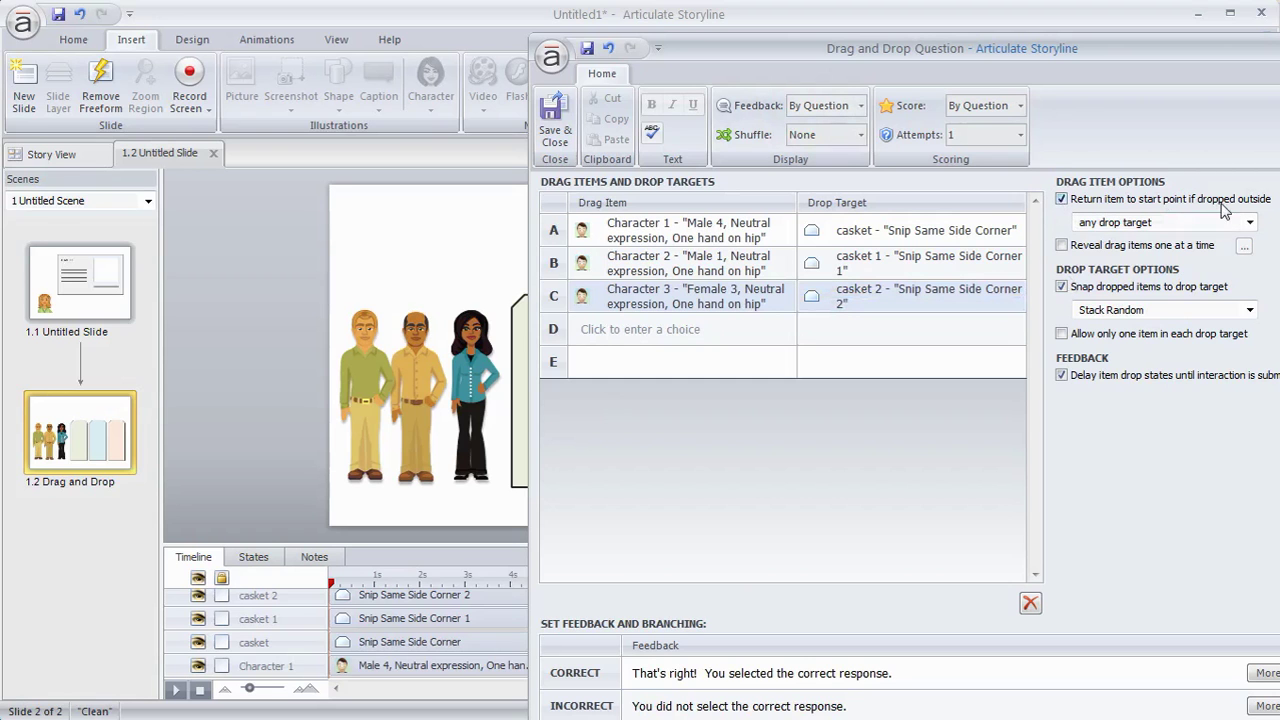
{"action": "left_click", "coordinate": [1250, 222]}
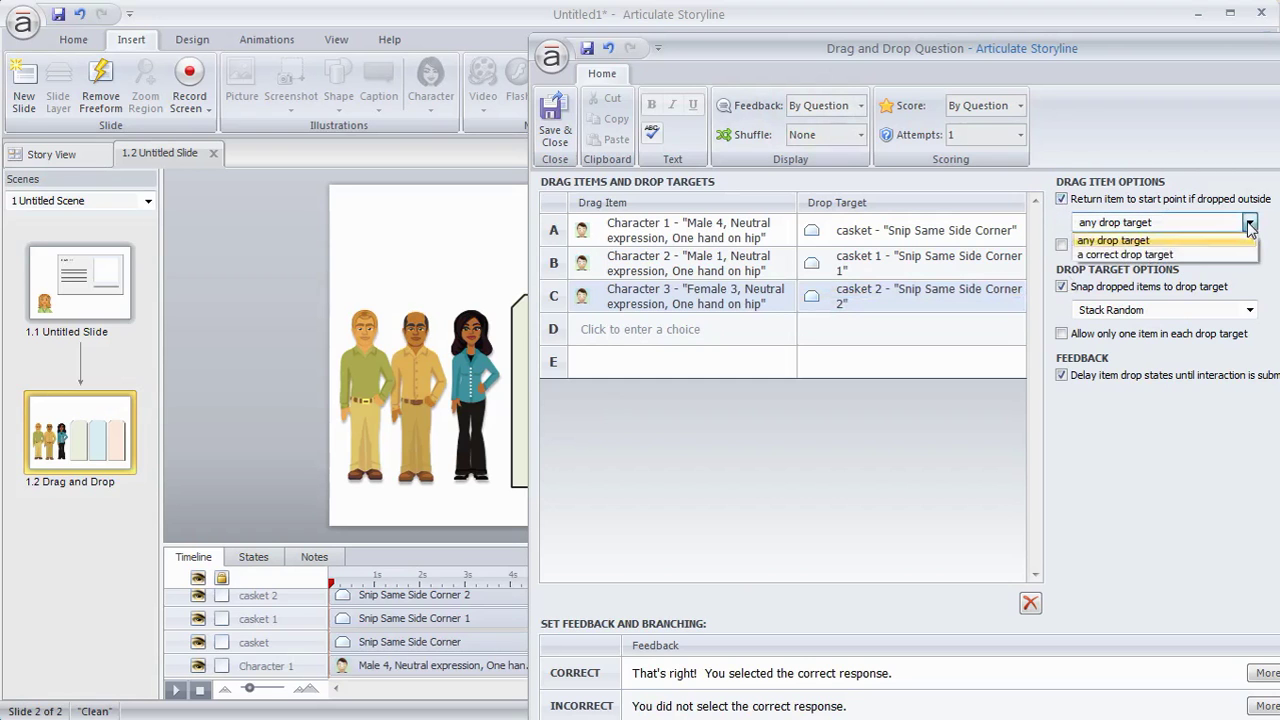
{"action": "left_click", "coordinate": [1158, 255]}
{"action": "left_click", "coordinate": [555, 118]}
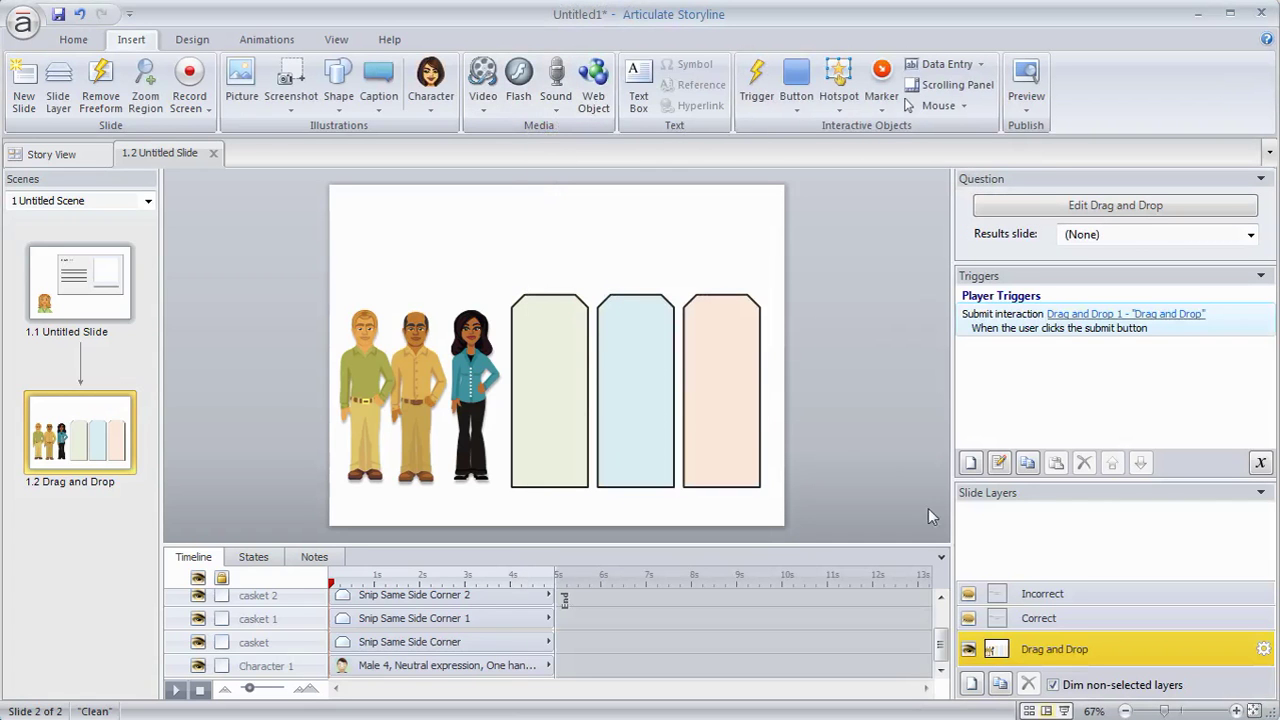
Delete the Correct and Incorrect feedback layers from slide 1.2.
{"action": "left_click", "coordinate": [1058, 619]}
{"action": "left_click", "coordinate": [1059, 593]}
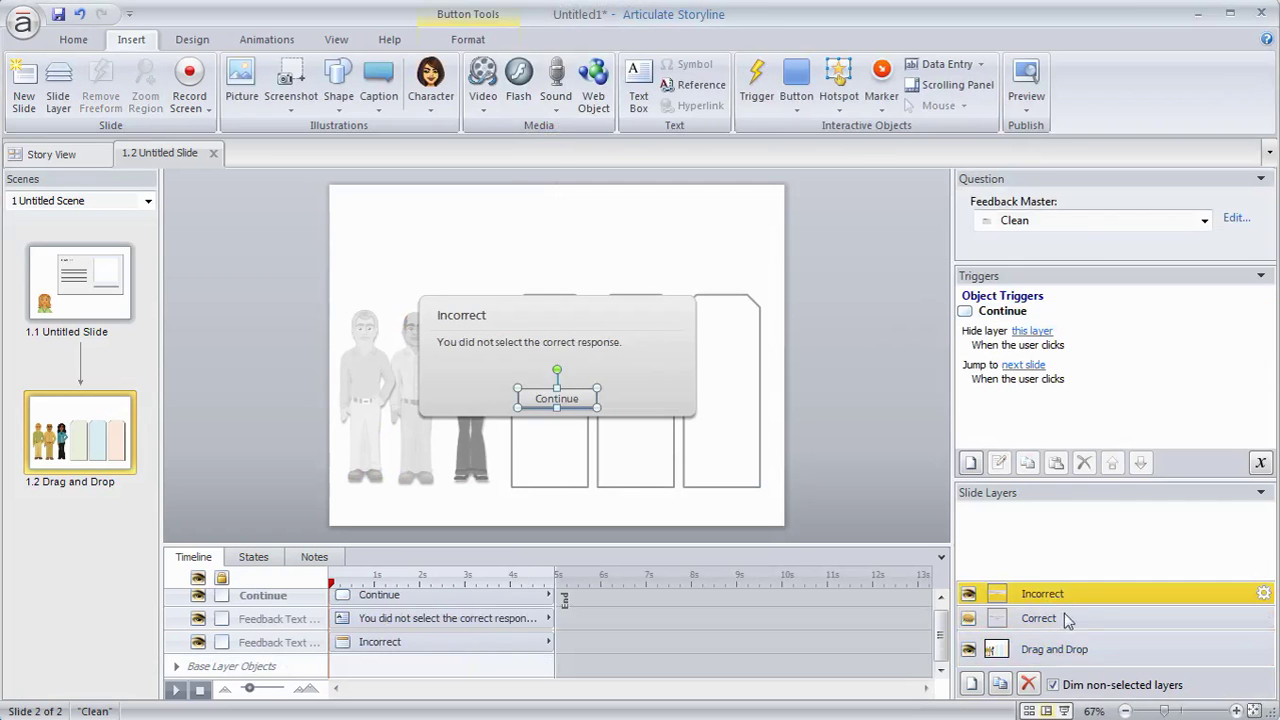
{"action": "left_click", "coordinate": [1066, 620]}
{"action": "left_click", "coordinate": [1028, 684]}
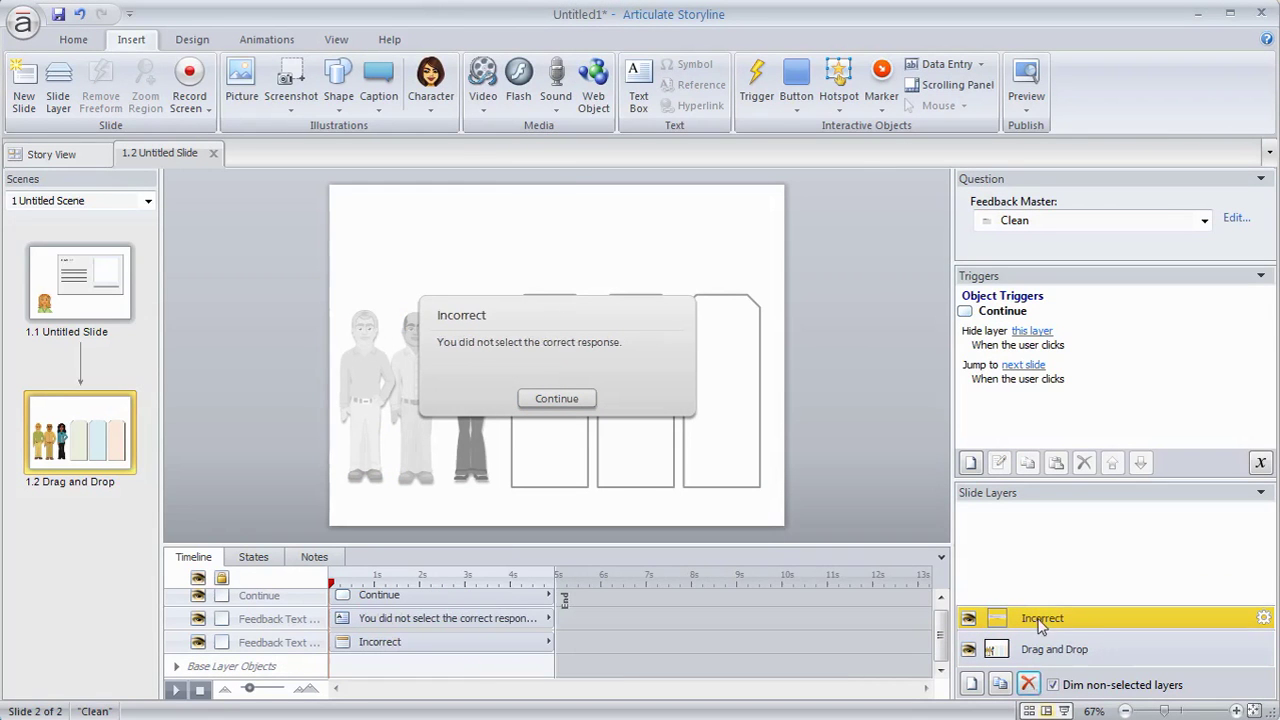
{"action": "left_click", "coordinate": [1028, 684]}
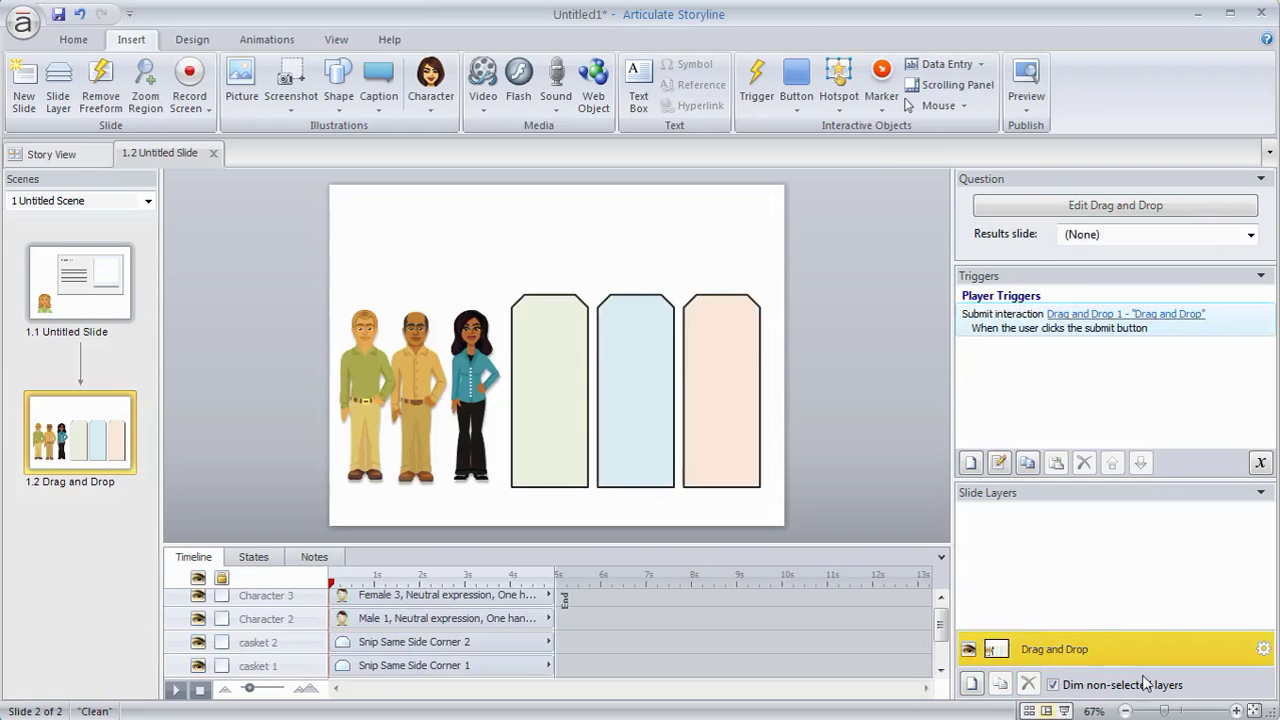
In Slide Properties, replace the Submit control with Prev and Next buttons.
{"action": "left_click", "coordinate": [1264, 652]}
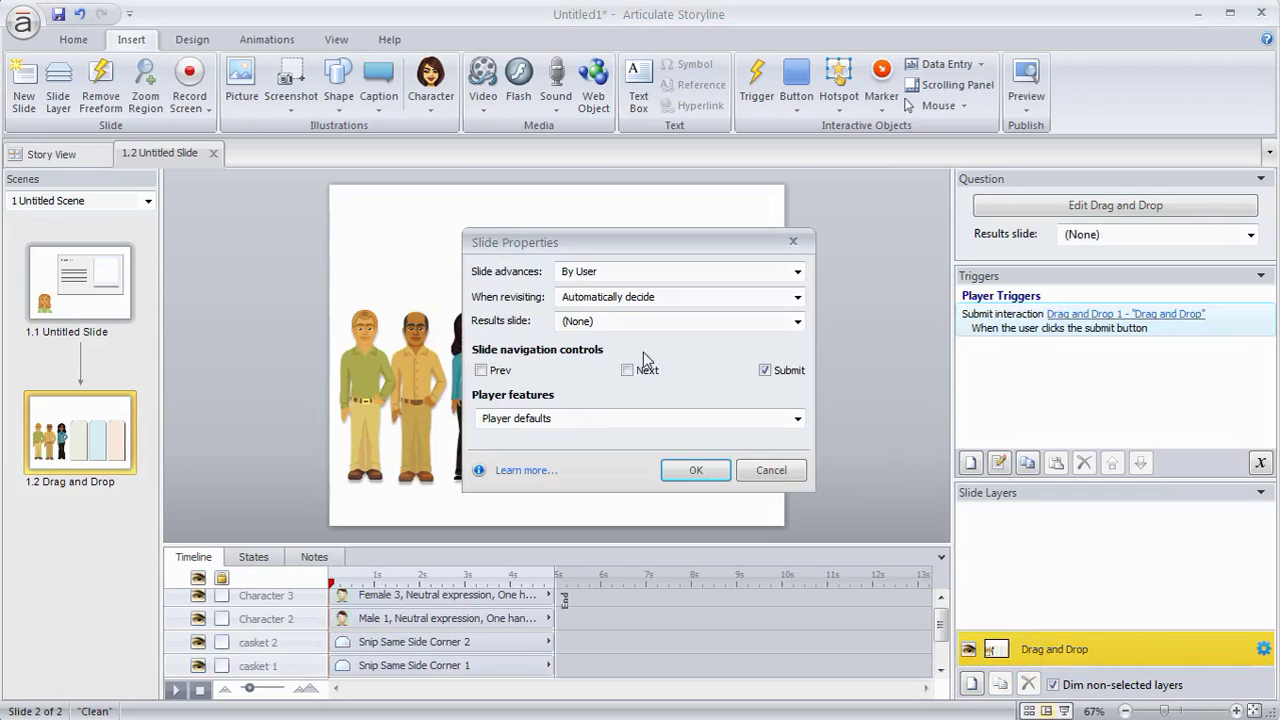
{"action": "left_click", "coordinate": [765, 370]}
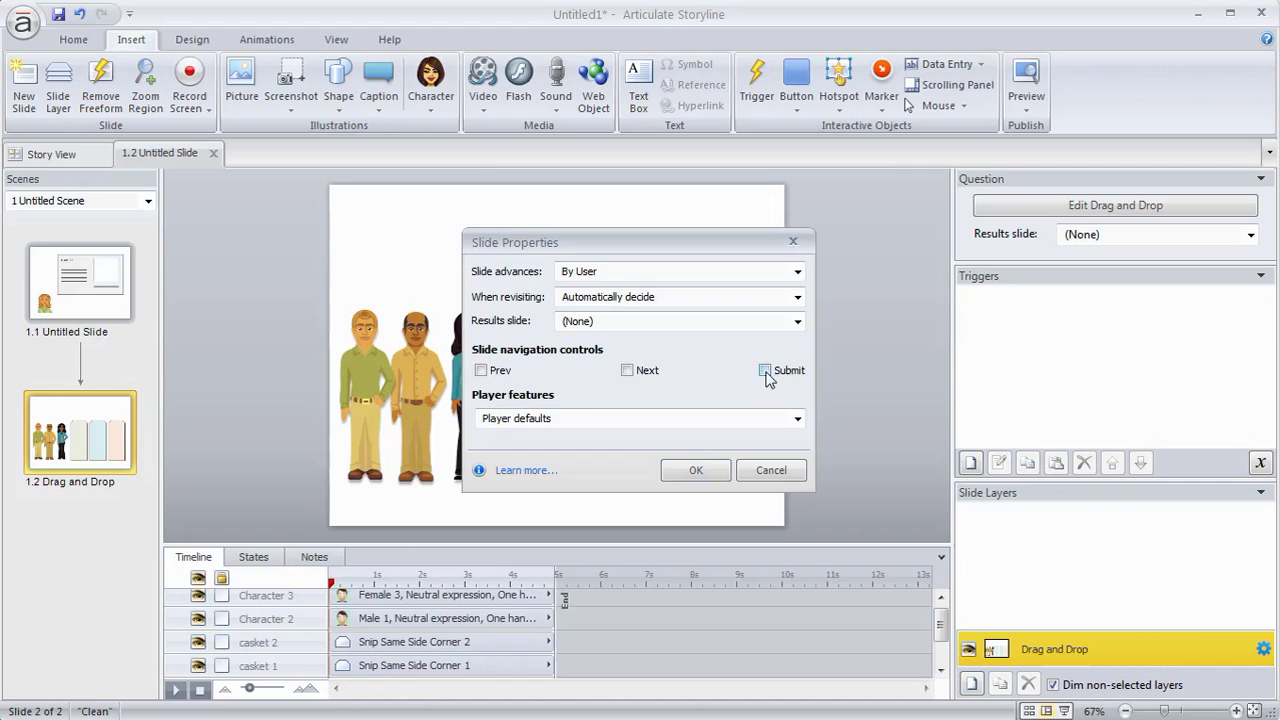
{"action": "left_click", "coordinate": [481, 370]}
{"action": "left_click", "coordinate": [627, 370]}
{"action": "left_click", "coordinate": [705, 470]}
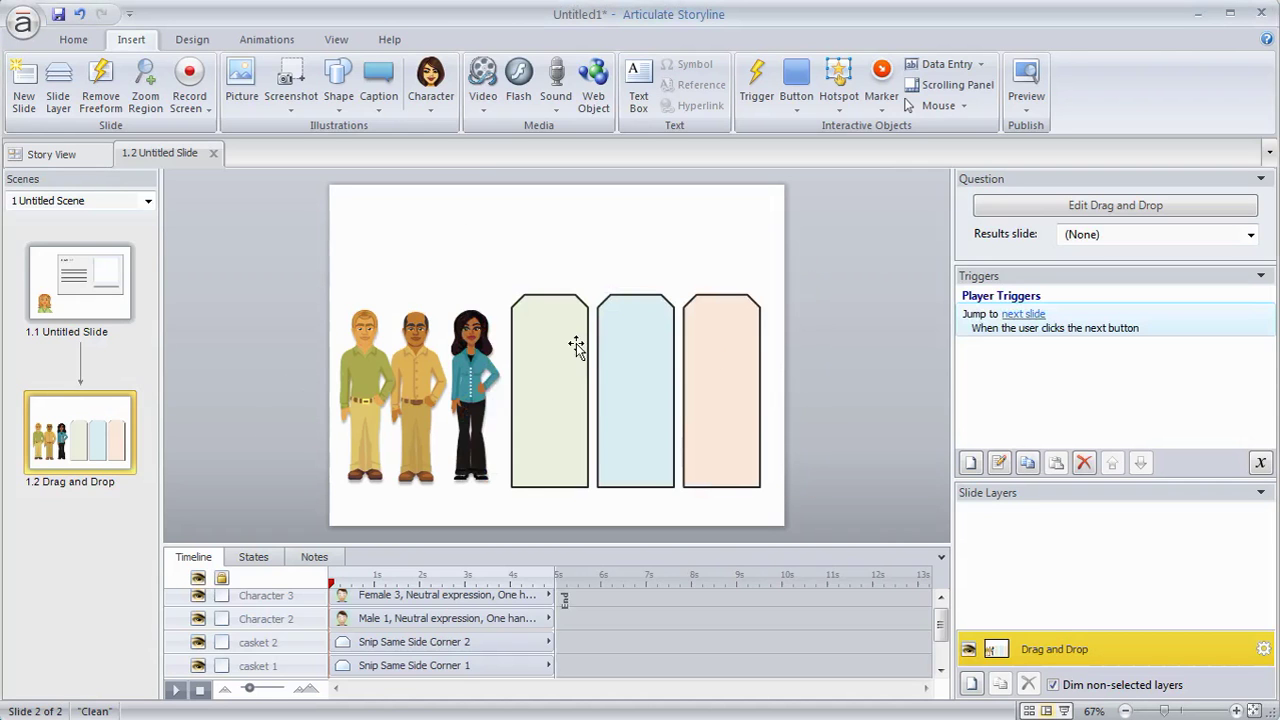
{"action": "left_click", "coordinate": [1026, 108]}
{"action": "left_click", "coordinate": [1050, 126]}
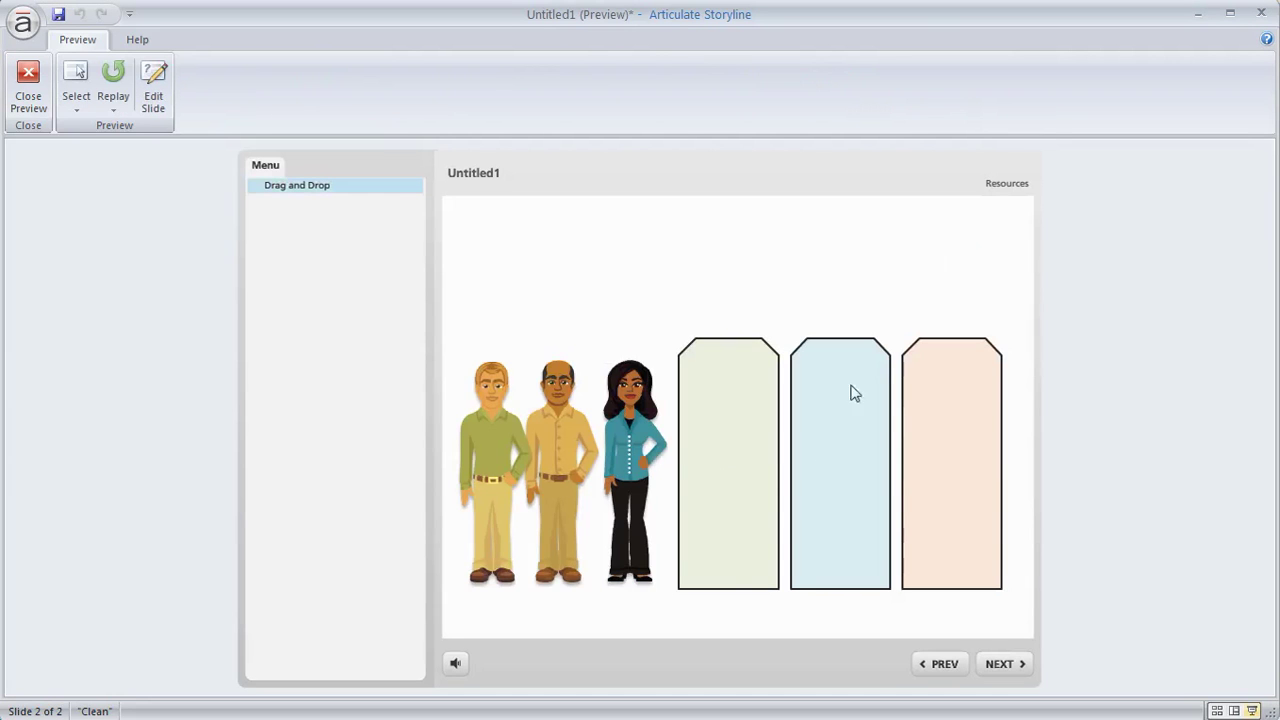
{"action": "left_click_drag", "start_coordinate": [637, 450], "coordinate": [755, 451]}
{"action": "left_click_drag", "start_coordinate": [646, 451], "coordinate": [832, 447]}
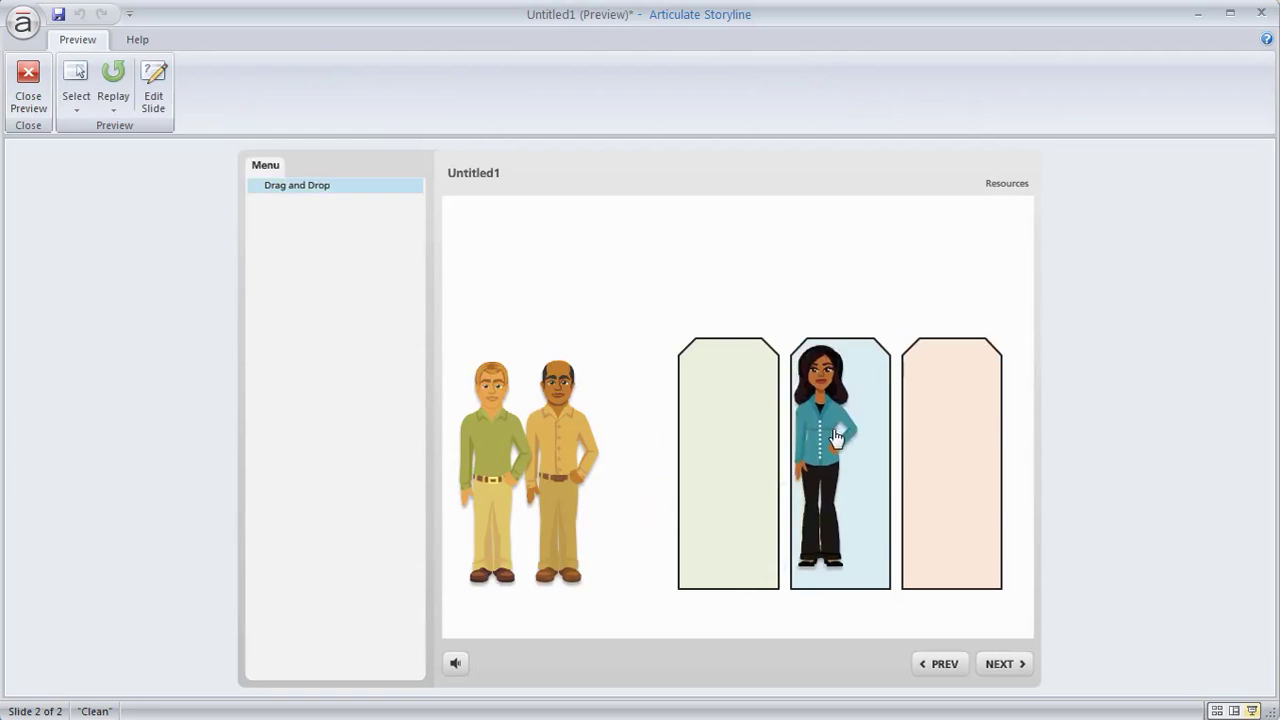
{"action": "left_click_drag", "start_coordinate": [637, 450], "coordinate": [958, 455]}
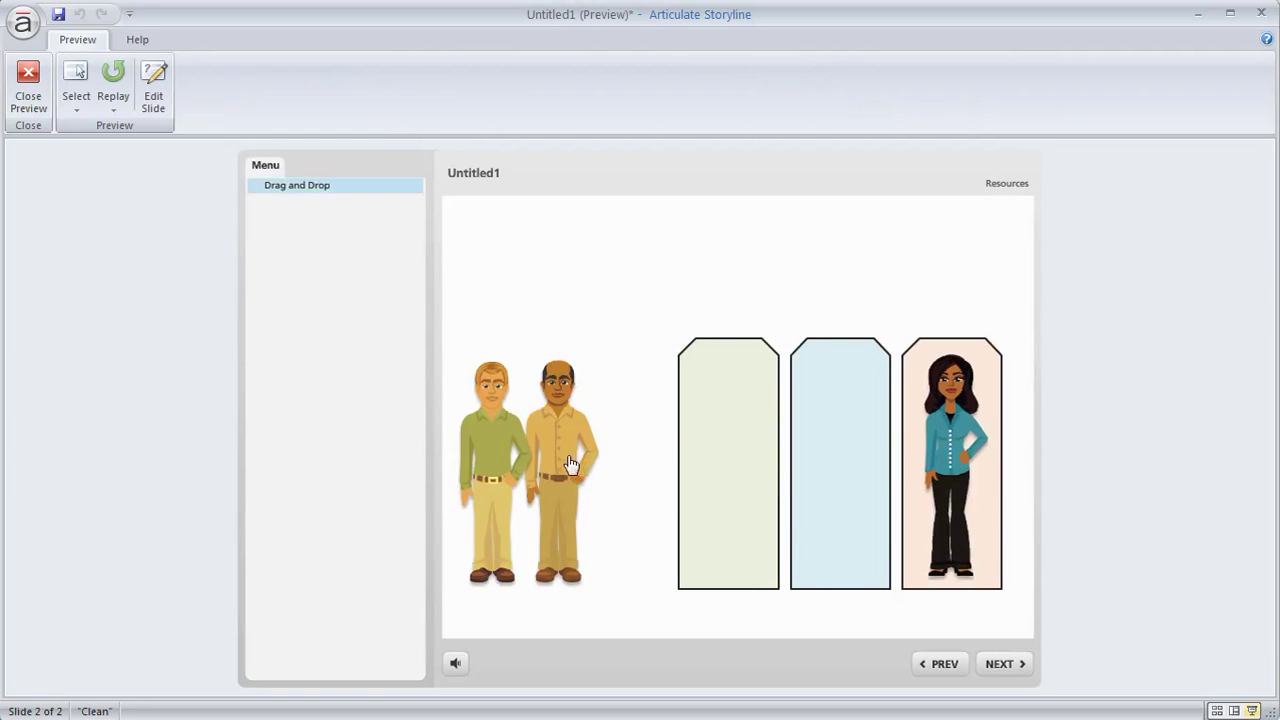
{"action": "left_click_drag", "start_coordinate": [580, 457], "coordinate": [790, 464]}
{"action": "left_click_drag", "start_coordinate": [507, 465], "coordinate": [753, 457]}
{"action": "left_click_drag", "start_coordinate": [510, 465], "coordinate": [737, 457]}
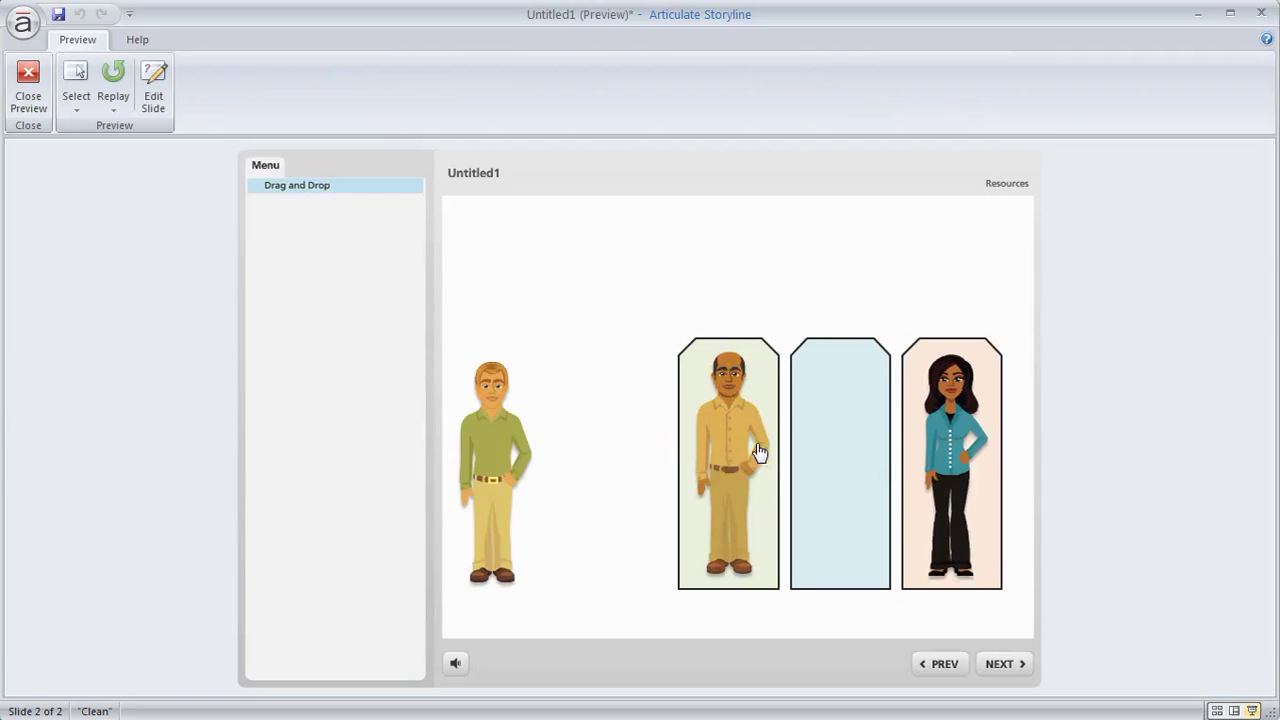
{"action": "left_click_drag", "start_coordinate": [510, 472], "coordinate": [835, 475]}
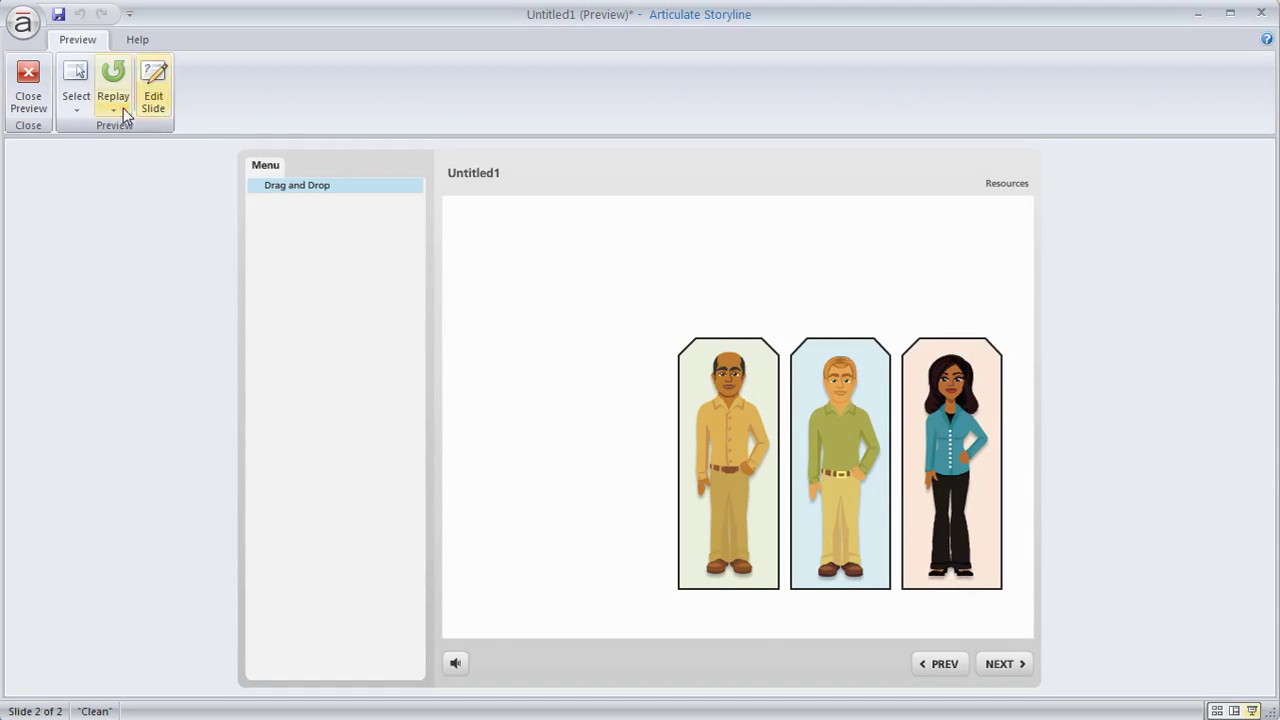
{"action": "left_click", "coordinate": [31, 84]}
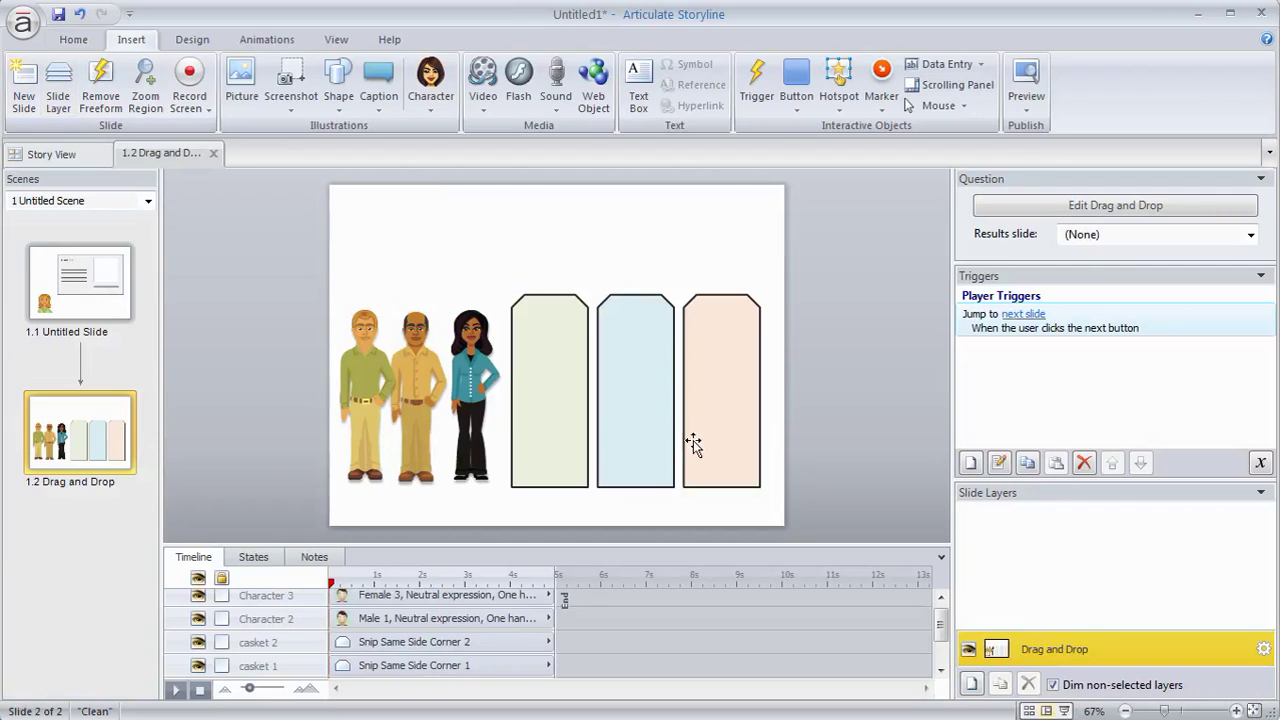
{"action": "left_click", "coordinate": [86, 288]}
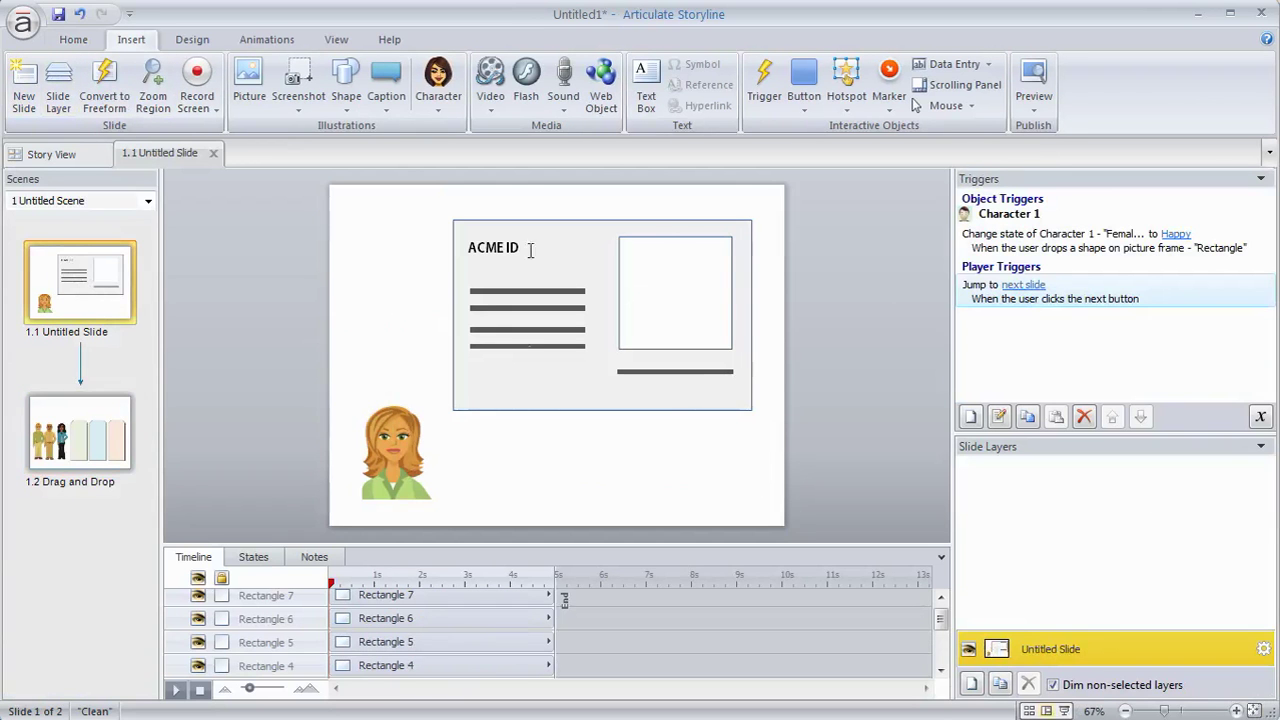
{"action": "left_click", "coordinate": [78, 440]}
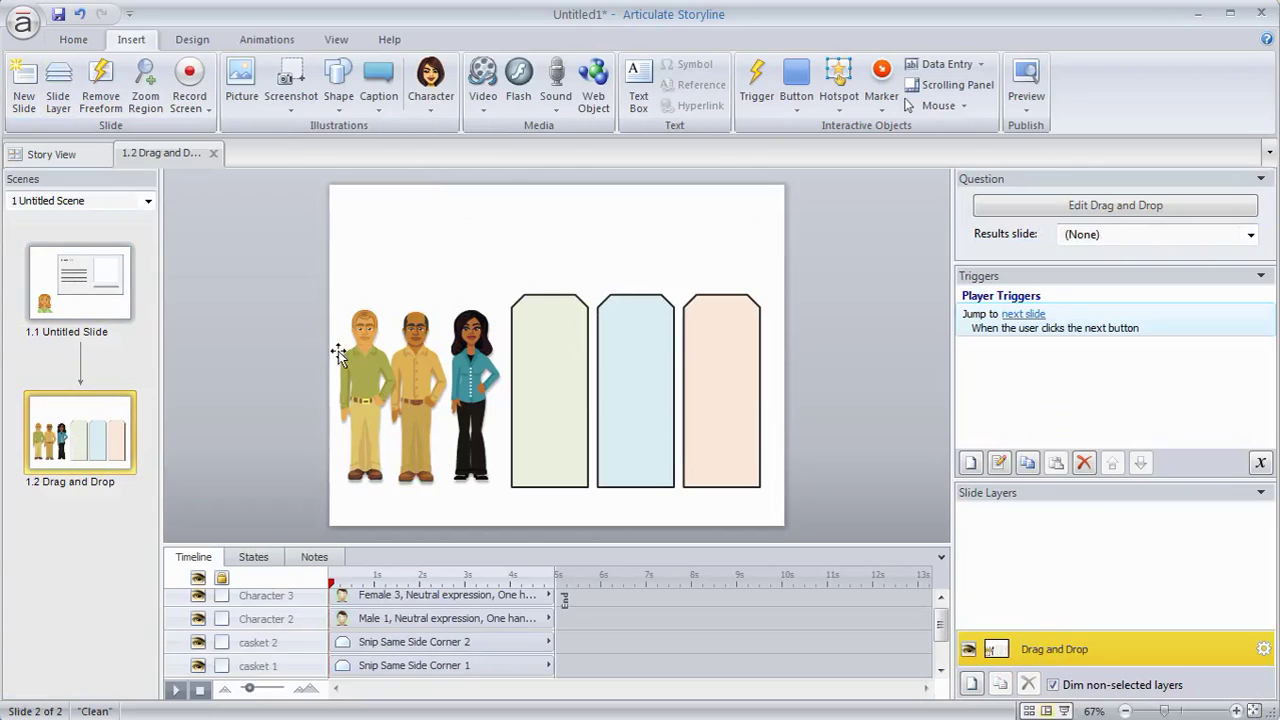